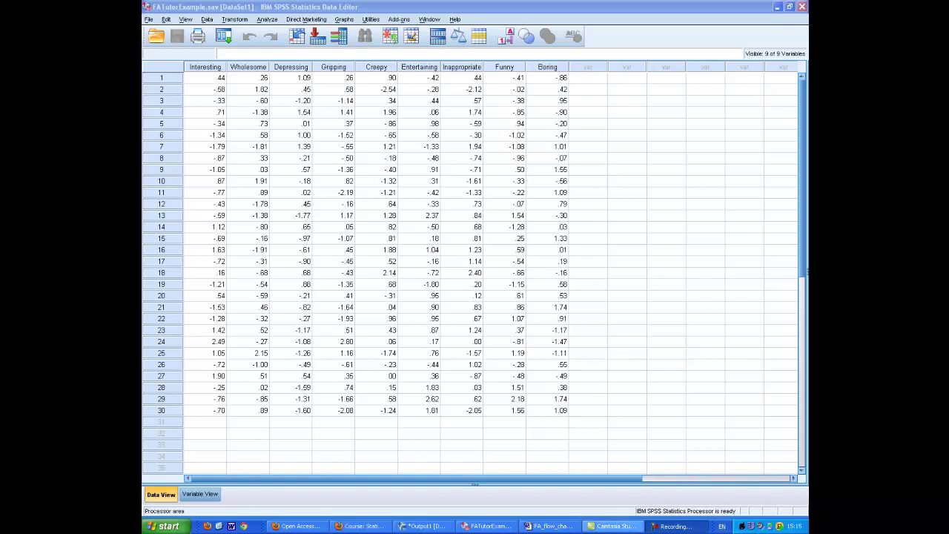
Bring the FA_flow_chart document in Word in front of the SPSS data.
{"action": "left_click", "coordinate": [552, 526]}
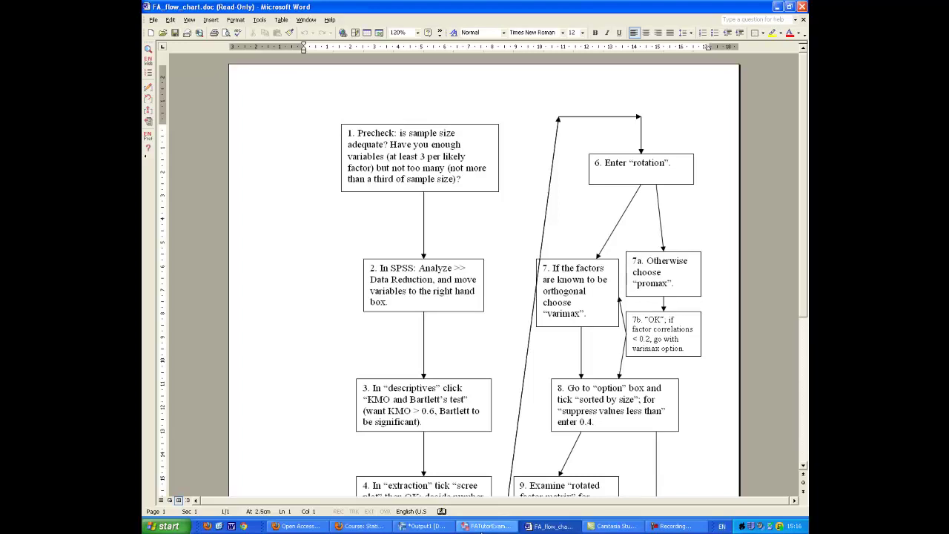
Look over the FATutorExample.sav data (30 cases, nine variables), then return to the Word flow chart.
{"action": "left_click", "coordinate": [482, 527]}
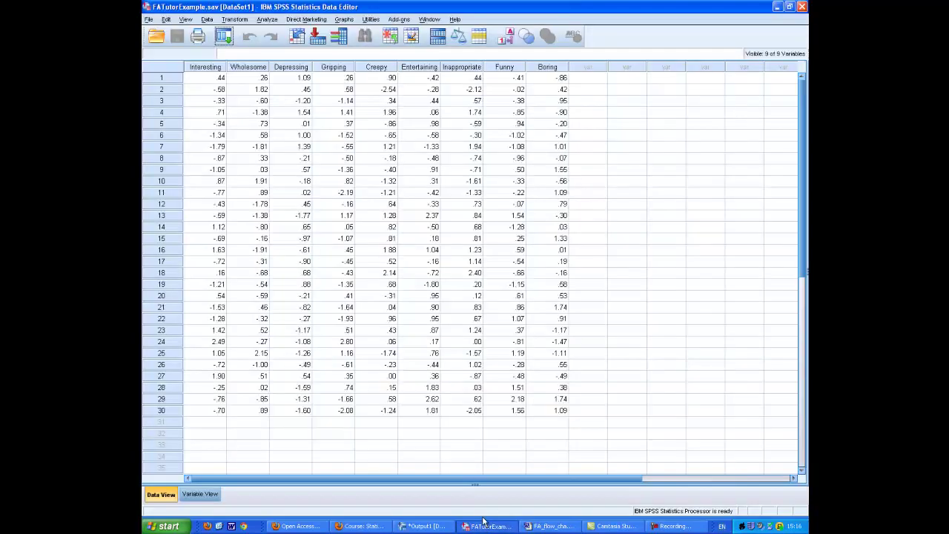
{"action": "left_click", "coordinate": [590, 414]}
{"action": "left_click", "coordinate": [623, 412]}
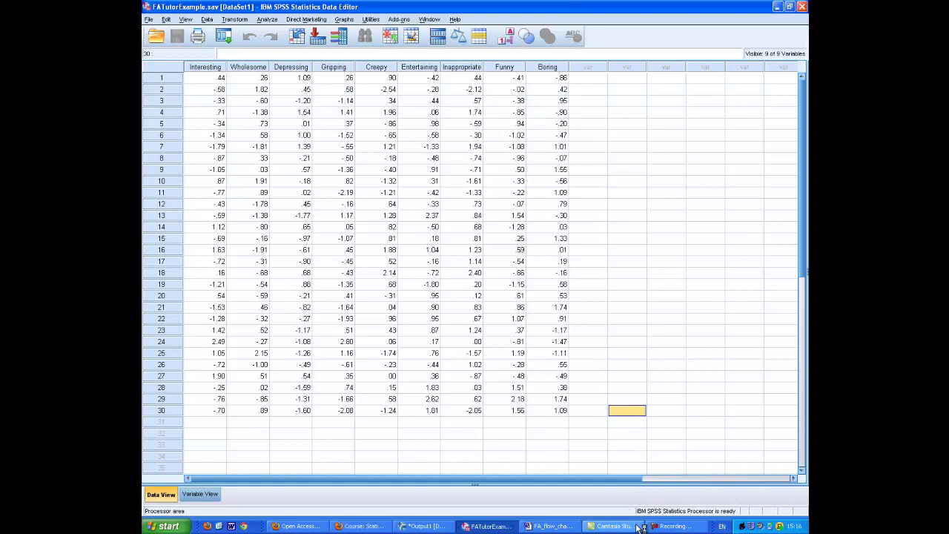
{"action": "left_click", "coordinate": [549, 525]}
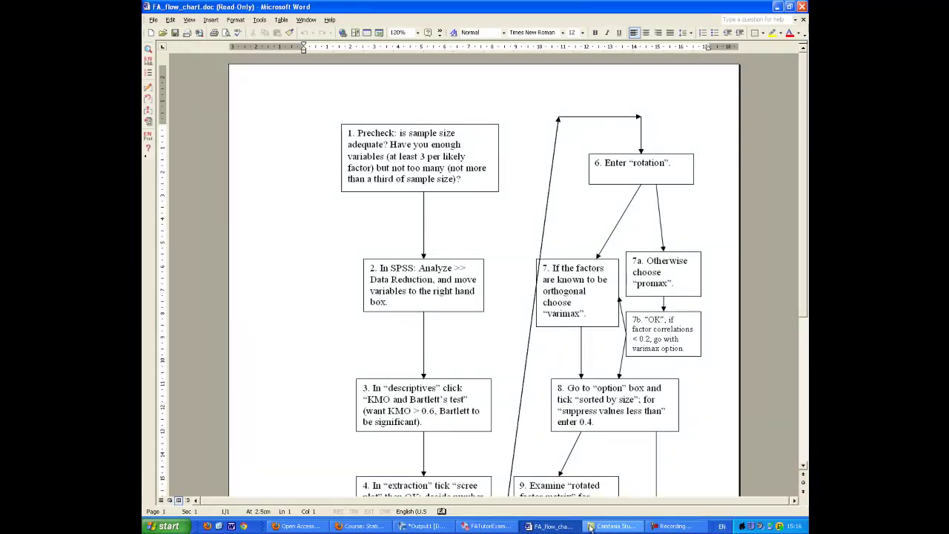
{"action": "left_click", "coordinate": [497, 526]}
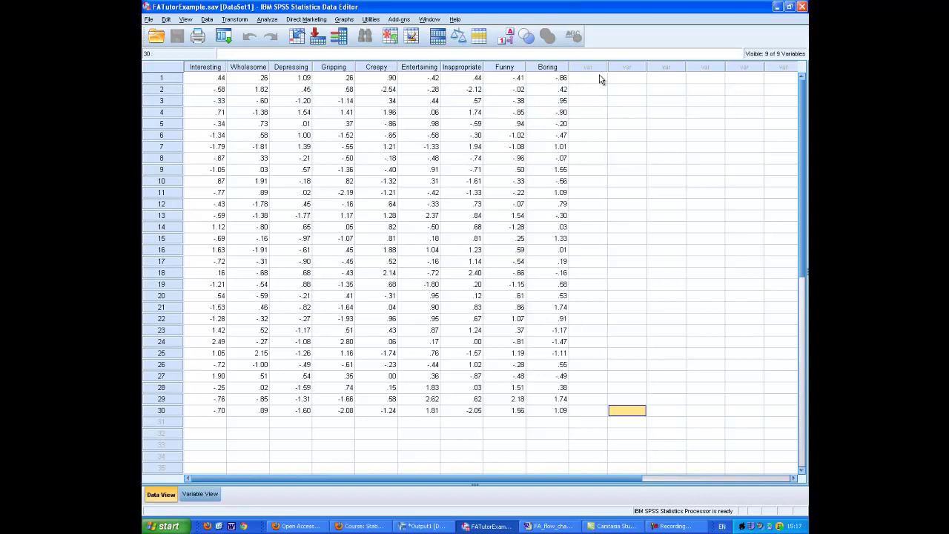
{"action": "left_click", "coordinate": [553, 525]}
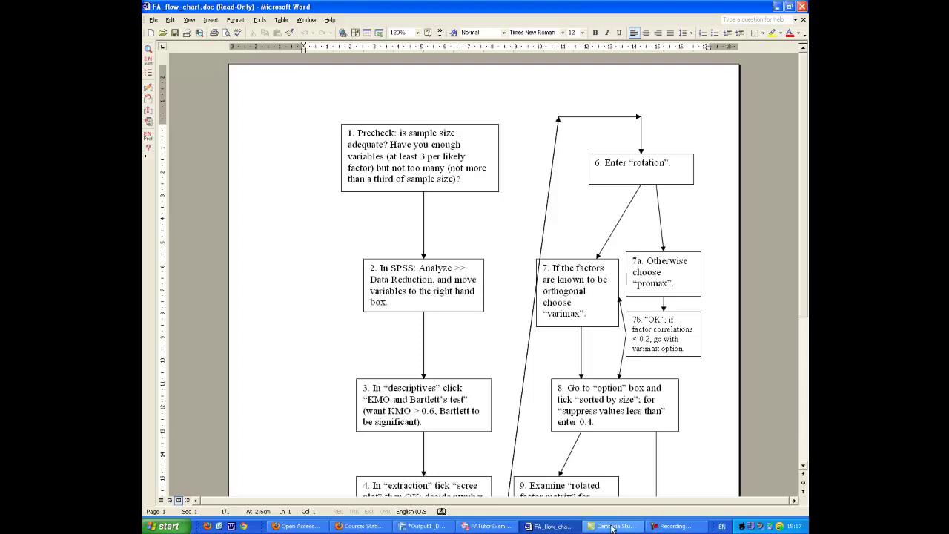
Open Factor Analysis and move the nine variables Interesting through Boring into Variables.
{"action": "left_click", "coordinate": [487, 526]}
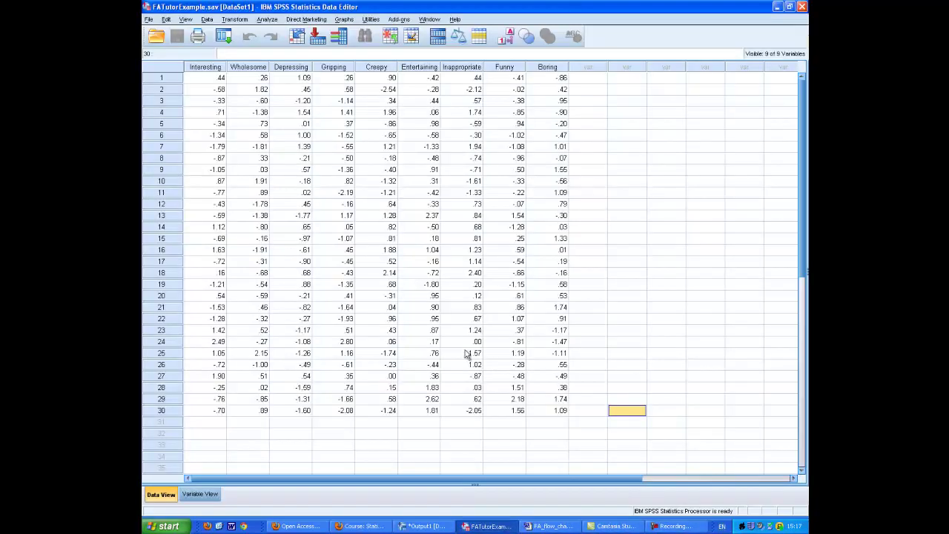
{"action": "left_click", "coordinate": [267, 19]}
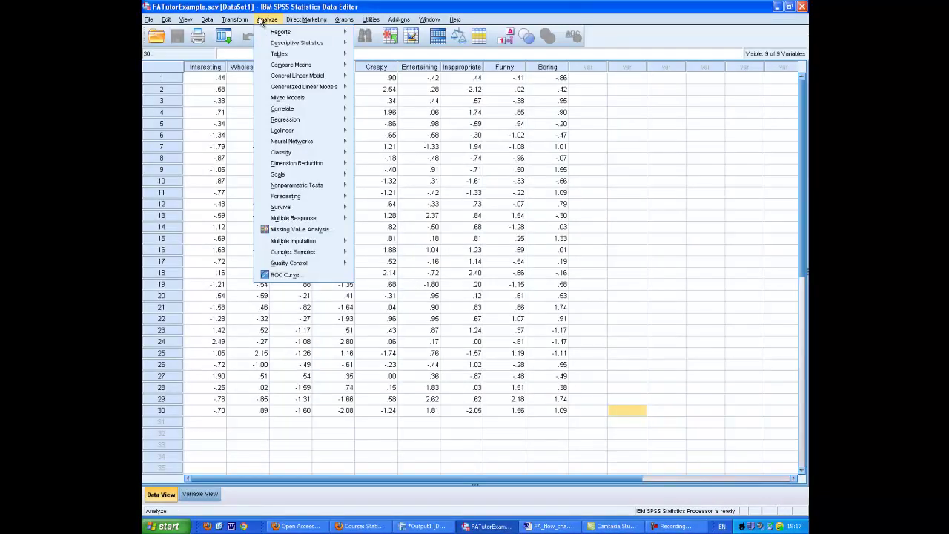
{"action": "mouse_move", "coordinate": [297, 166]}
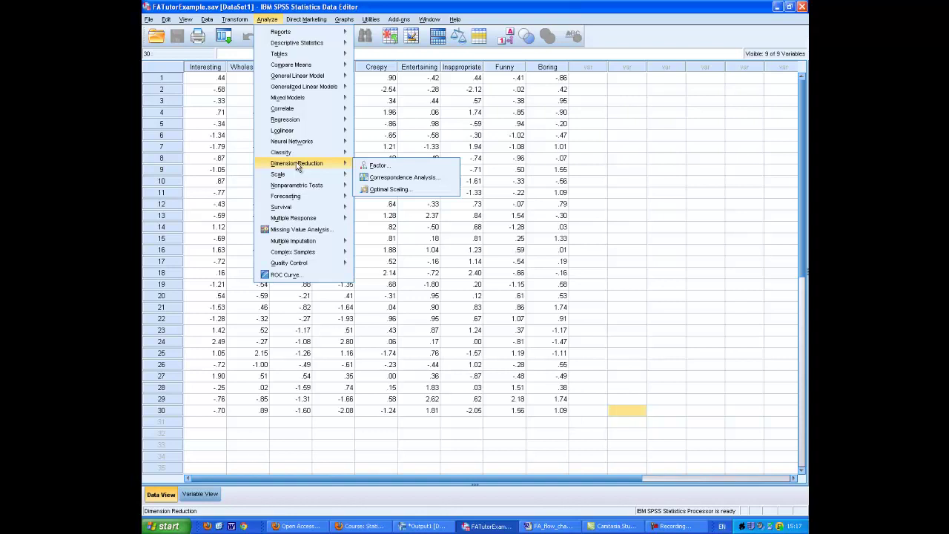
{"action": "left_click", "coordinate": [377, 167]}
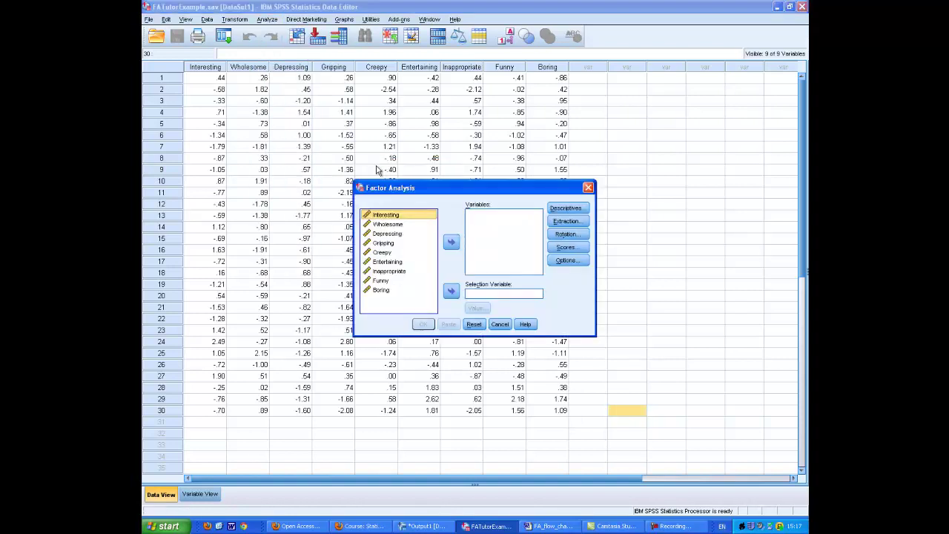
{"action": "left_click", "coordinate": [380, 290], "text": "shift"}
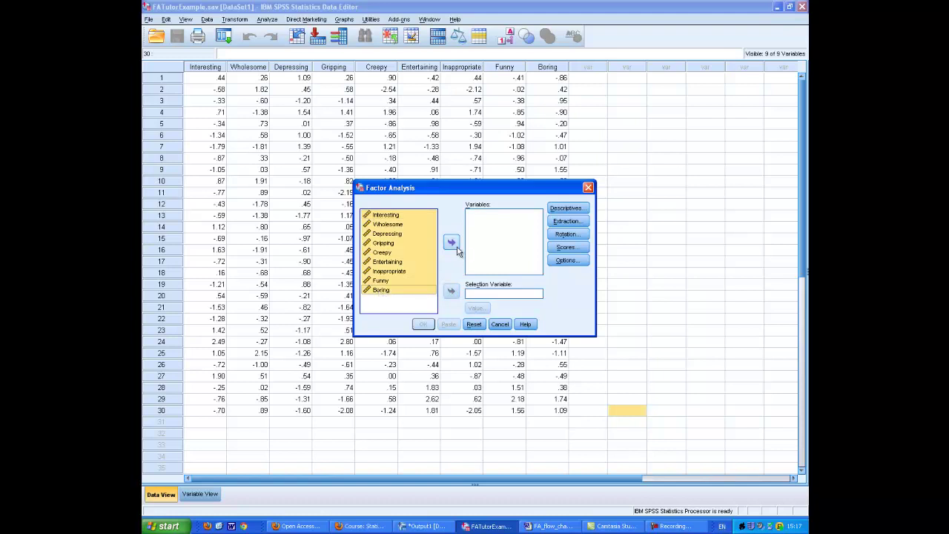
{"action": "left_click", "coordinate": [450, 243]}
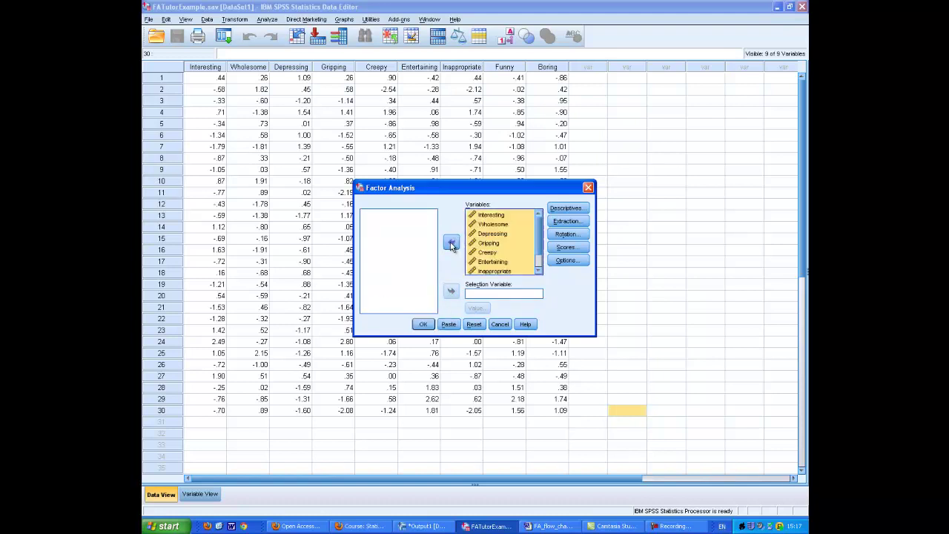
{"action": "left_click", "coordinate": [485, 234]}
Request the KMO and Bartlett's test of sphericity under Descriptives.
{"action": "left_click", "coordinate": [565, 215]}
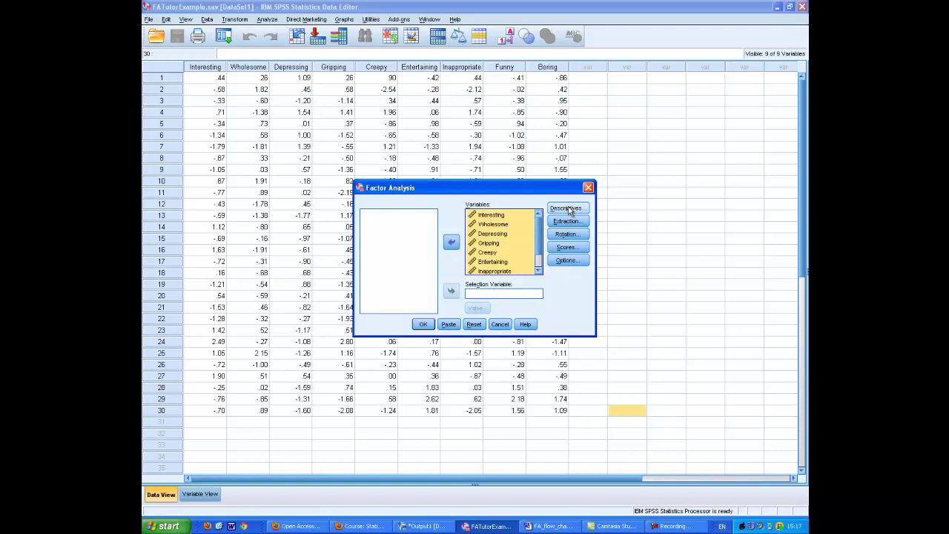
{"action": "left_click", "coordinate": [568, 209]}
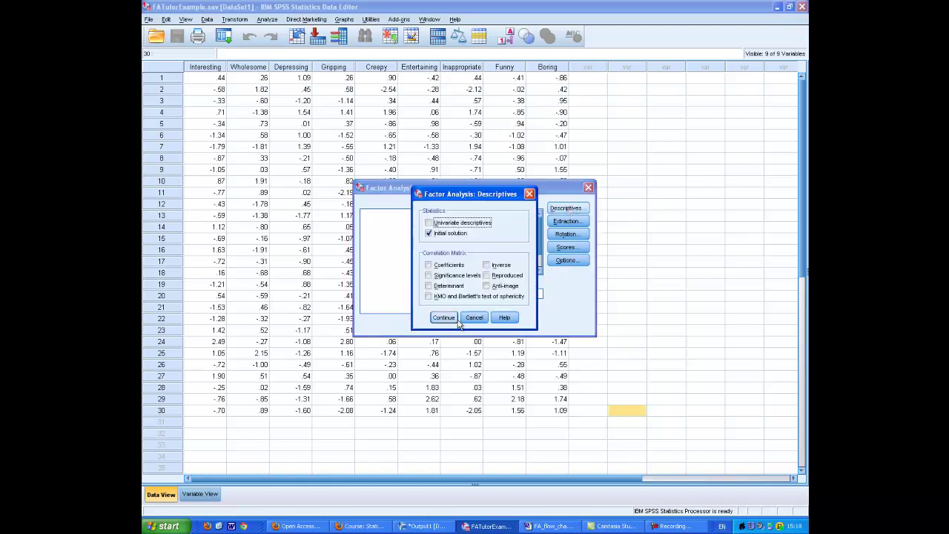
{"action": "left_click", "coordinate": [428, 297]}
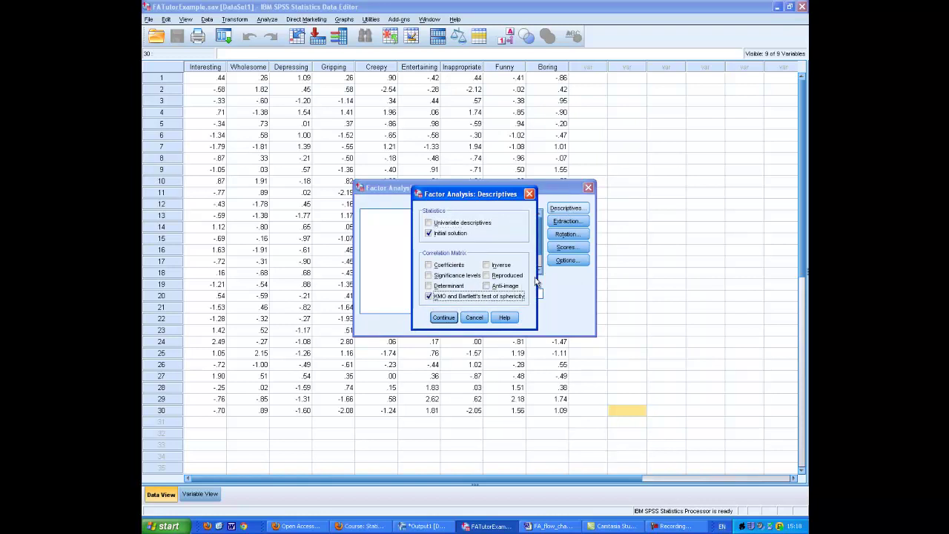
{"action": "left_click", "coordinate": [443, 319]}
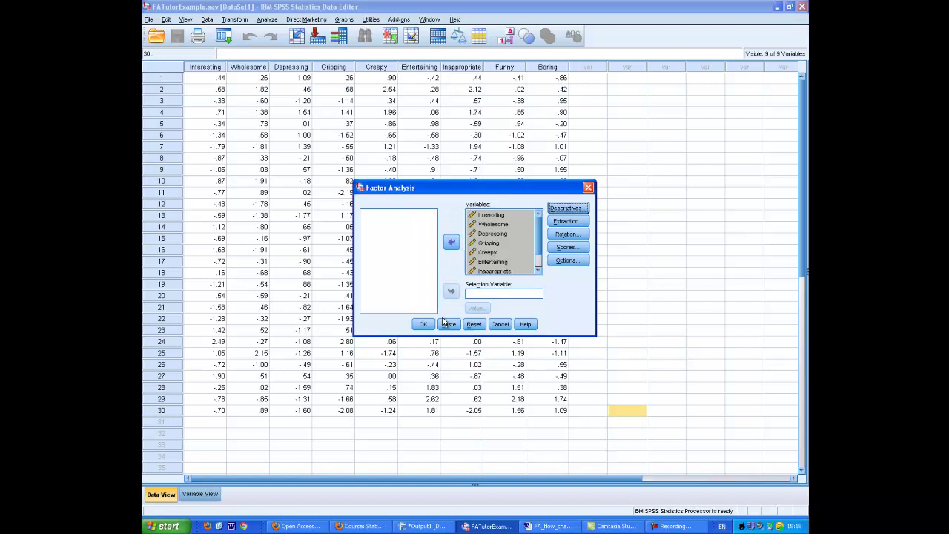
Add a scree plot under Extraction and run the factor analysis.
{"action": "left_click", "coordinate": [581, 223]}
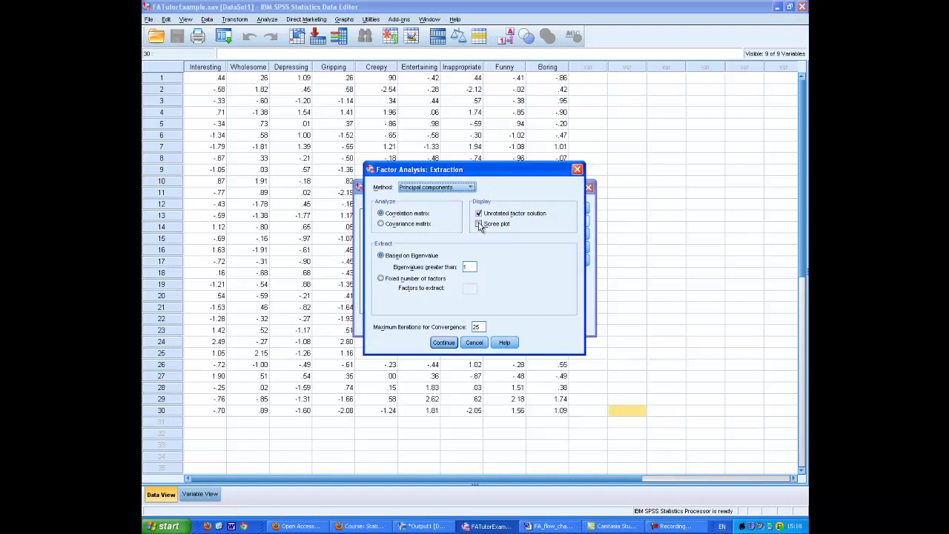
{"action": "left_click", "coordinate": [479, 226]}
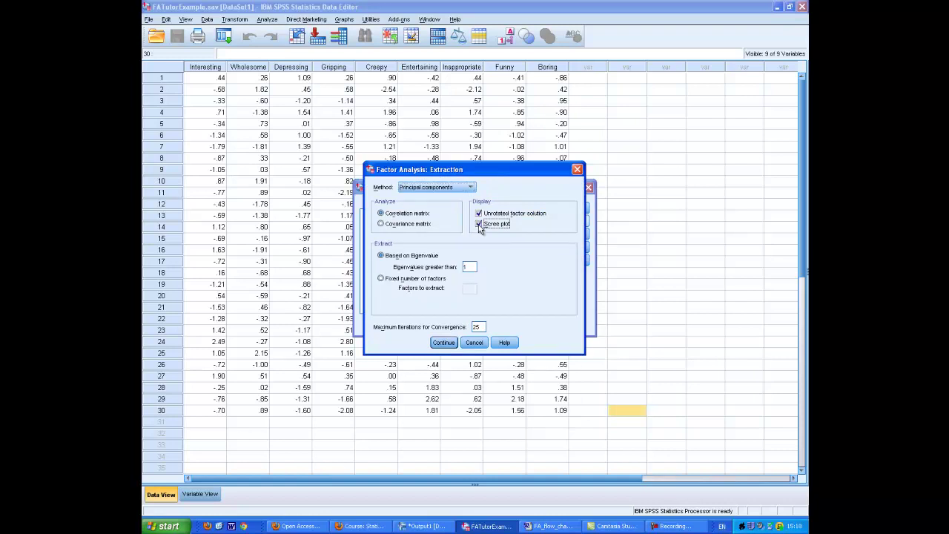
{"action": "left_click", "coordinate": [444, 343]}
{"action": "left_click", "coordinate": [421, 324]}
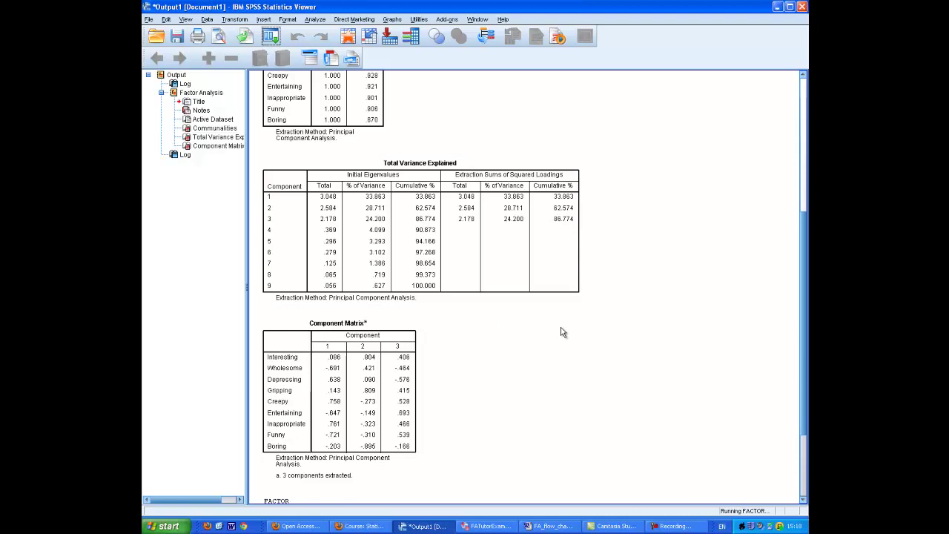
{"action": "scroll", "coordinate": [562, 333], "scroll_direction": "down", "scroll_amount": 3}
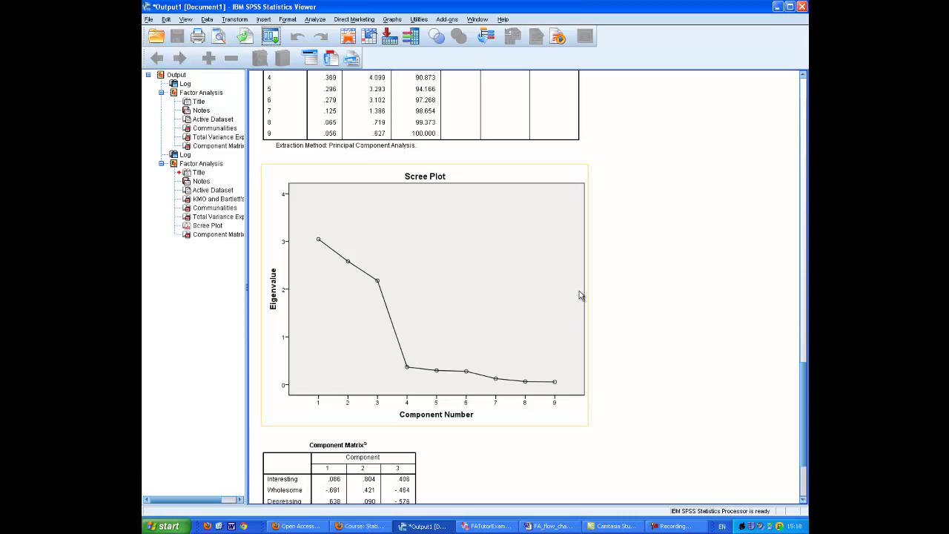
{"action": "scroll", "coordinate": [581, 296], "scroll_direction": "up", "scroll_amount": 5}
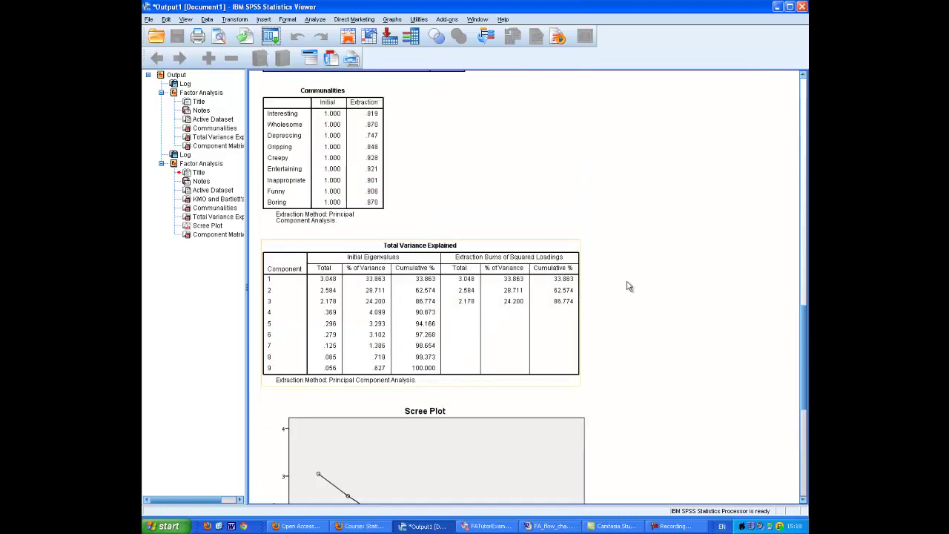
{"action": "scroll", "coordinate": [629, 305], "scroll_direction": "up", "scroll_amount": 5}
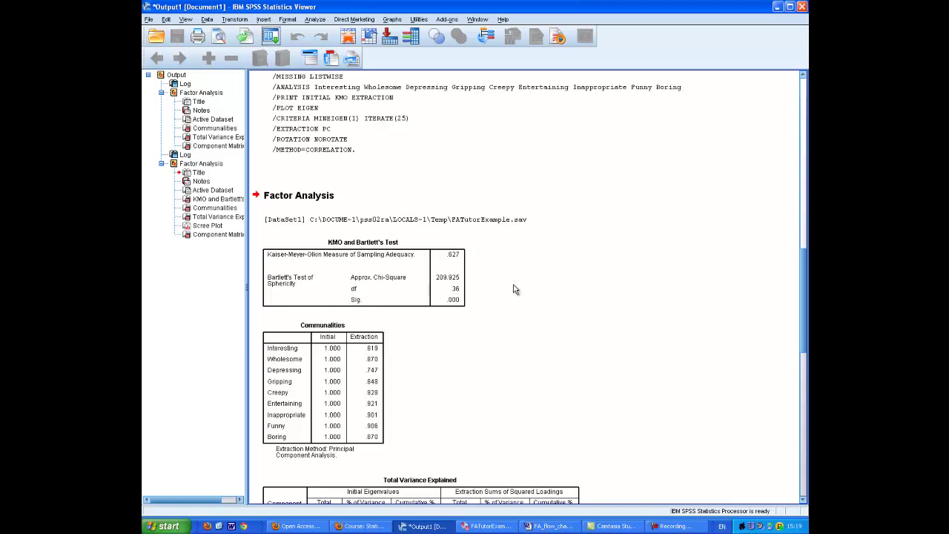
{"action": "scroll", "coordinate": [539, 302], "scroll_direction": "down", "scroll_amount": 9}
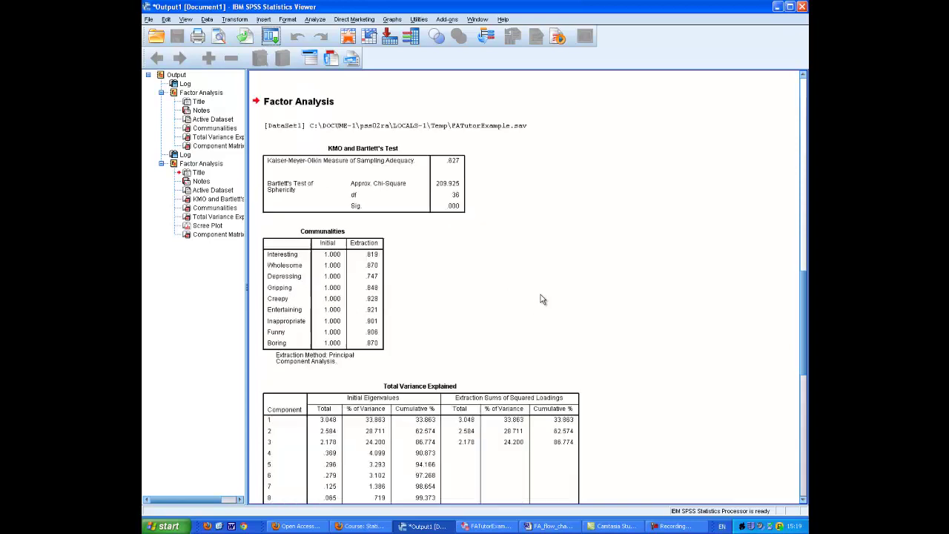
{"action": "scroll", "coordinate": [535, 298], "scroll_direction": "down", "scroll_amount": 5}
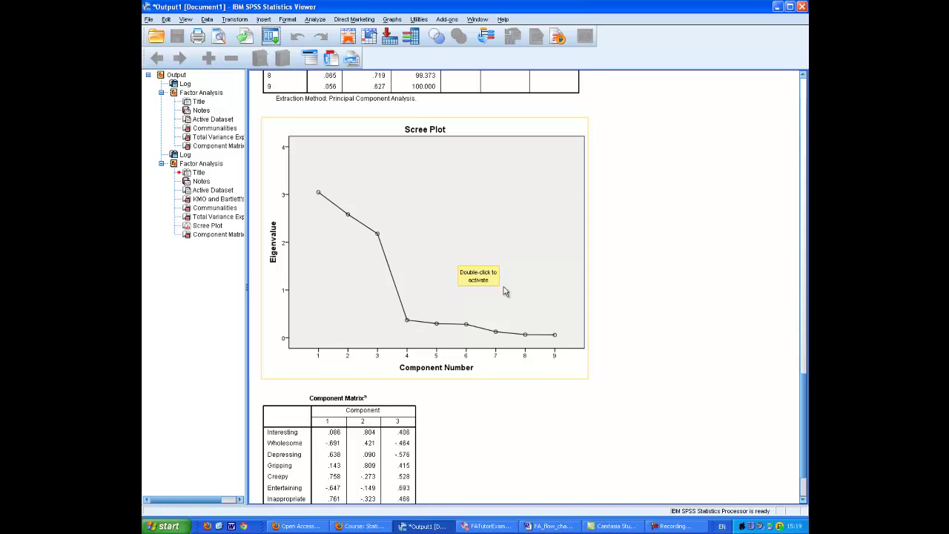
Scroll through the later steps of the Word flow chart, then return to the FATutorExample.sav data.
{"action": "left_click", "coordinate": [553, 527]}
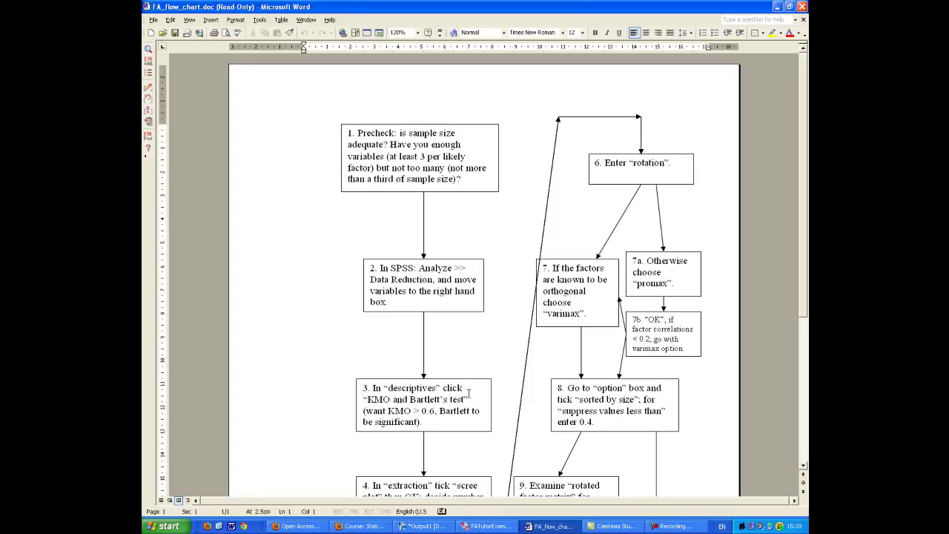
{"action": "scroll", "coordinate": [468, 381], "scroll_direction": "down", "scroll_amount": 1}
{"action": "scroll", "coordinate": [468, 381], "scroll_direction": "down", "scroll_amount": 1}
{"action": "scroll", "coordinate": [439, 336], "scroll_direction": "down", "scroll_amount": 2}
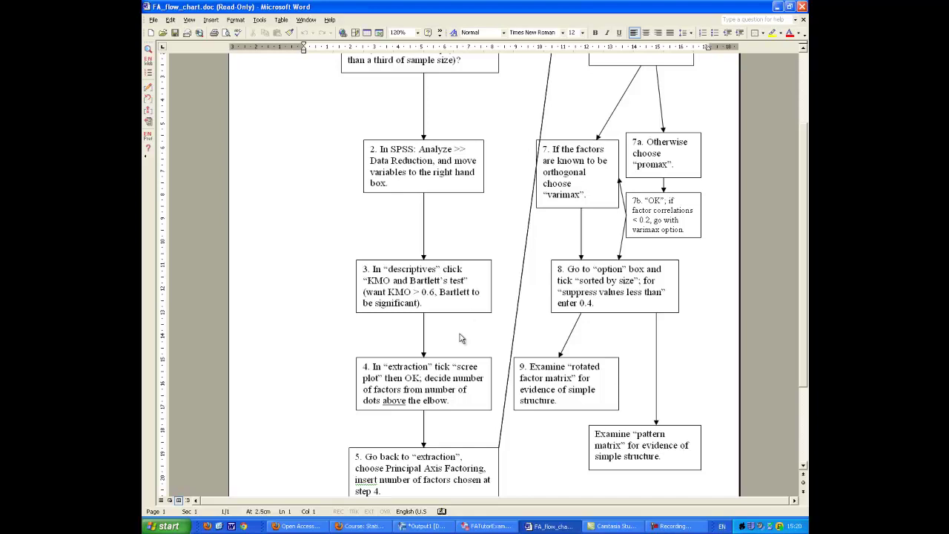
{"action": "scroll", "coordinate": [460, 338], "scroll_direction": "down", "scroll_amount": 2}
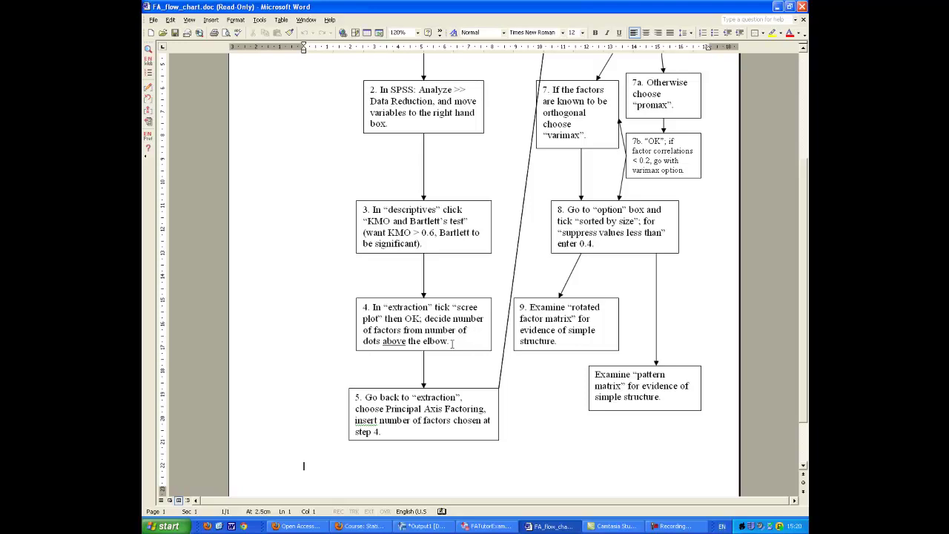
{"action": "scroll", "coordinate": [452, 341], "scroll_direction": "down", "scroll_amount": 2}
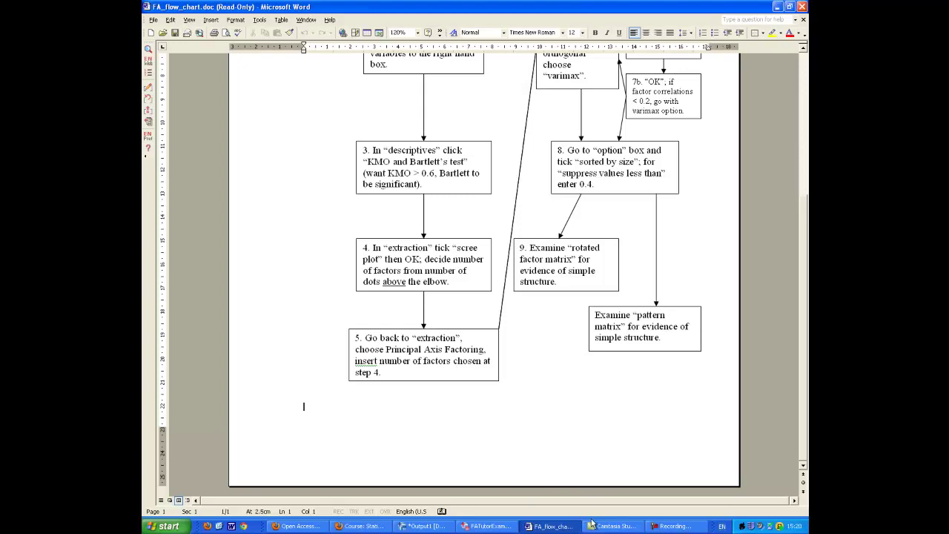
{"action": "left_click", "coordinate": [487, 525]}
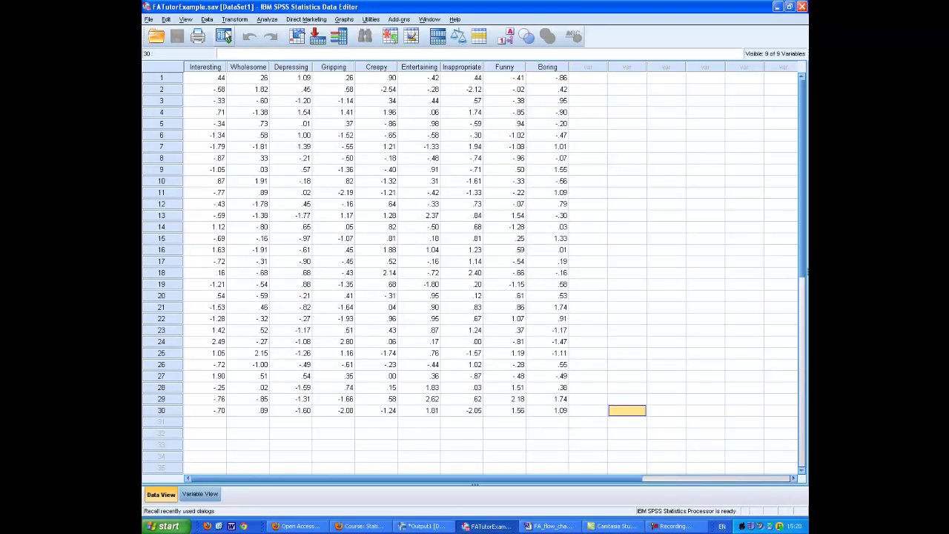
Recall Factor Analysis and set extraction to principal axis factoring with a fixed 3 factors.
{"action": "left_click", "coordinate": [223, 36]}
{"action": "left_click", "coordinate": [240, 55]}
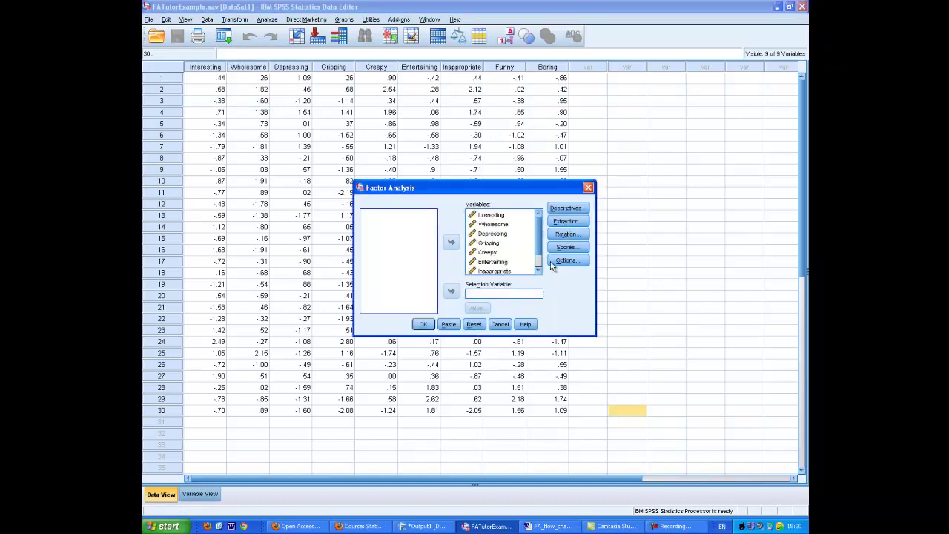
{"action": "left_click", "coordinate": [565, 222]}
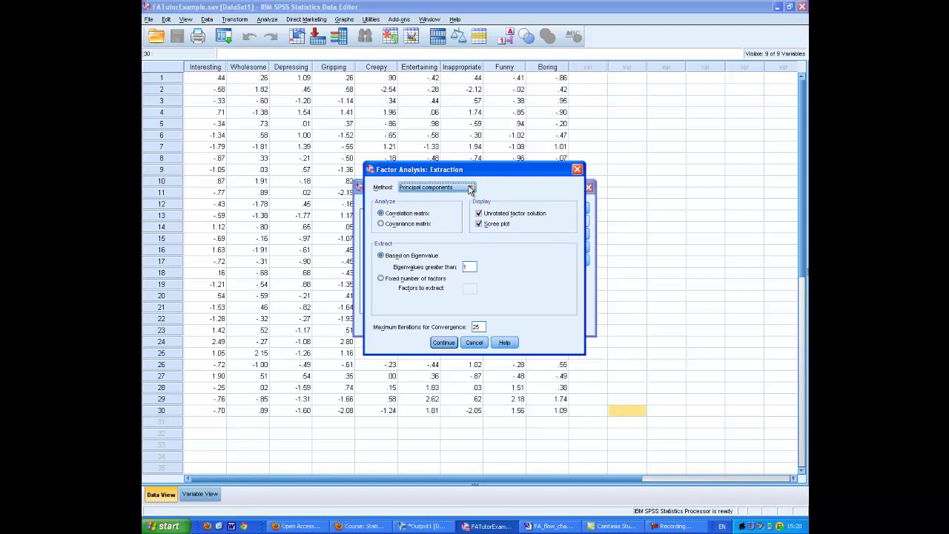
{"action": "left_click", "coordinate": [470, 189]}
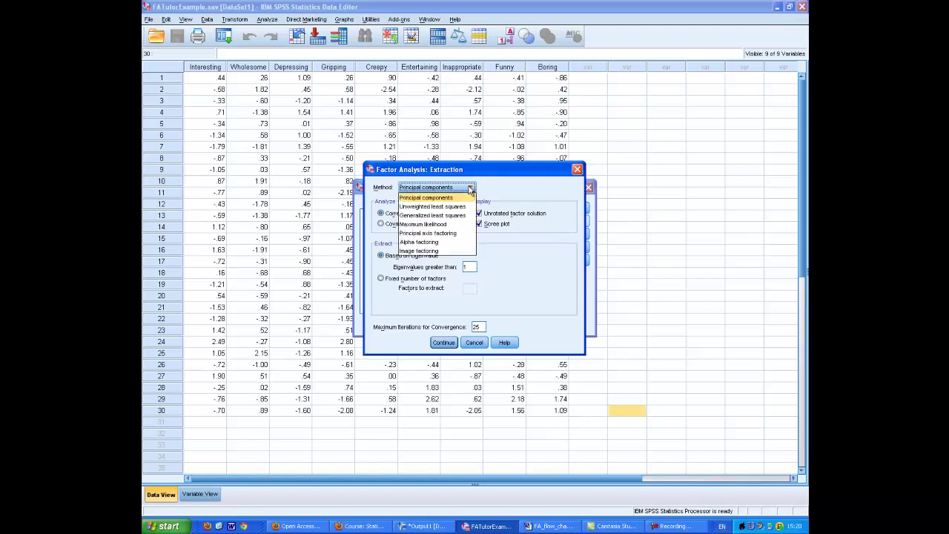
{"action": "left_click", "coordinate": [443, 235]}
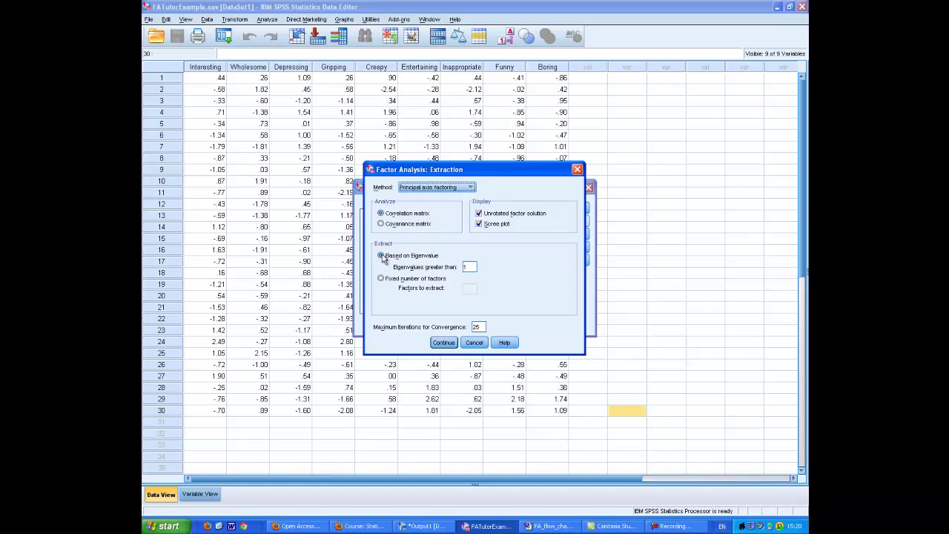
{"action": "left_click", "coordinate": [381, 278]}
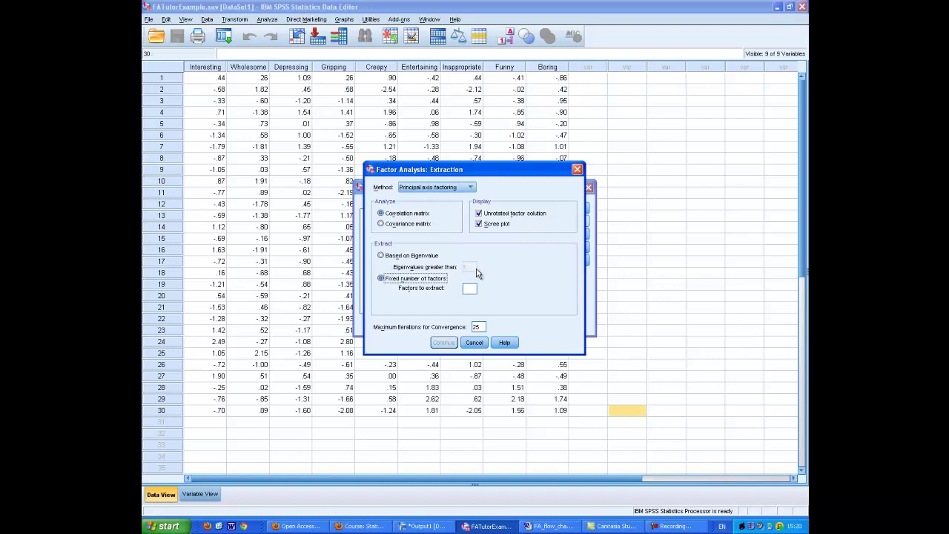
{"action": "left_click", "coordinate": [469, 289]}
{"action": "type", "text": "3"}
{"action": "left_click", "coordinate": [444, 343]}
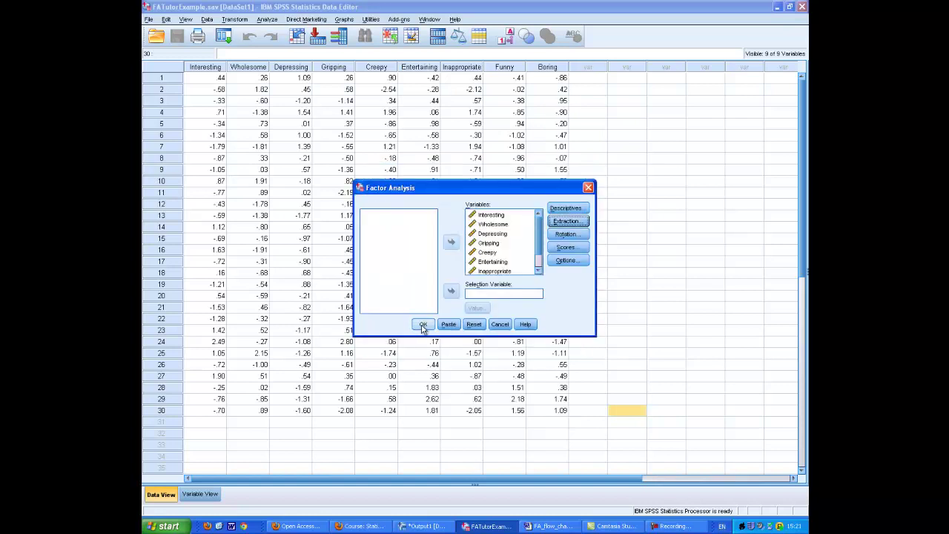
Run the principal axis analysis, review the flow chart's opening steps, and return to the SPSS data.
{"action": "left_click", "coordinate": [423, 327]}
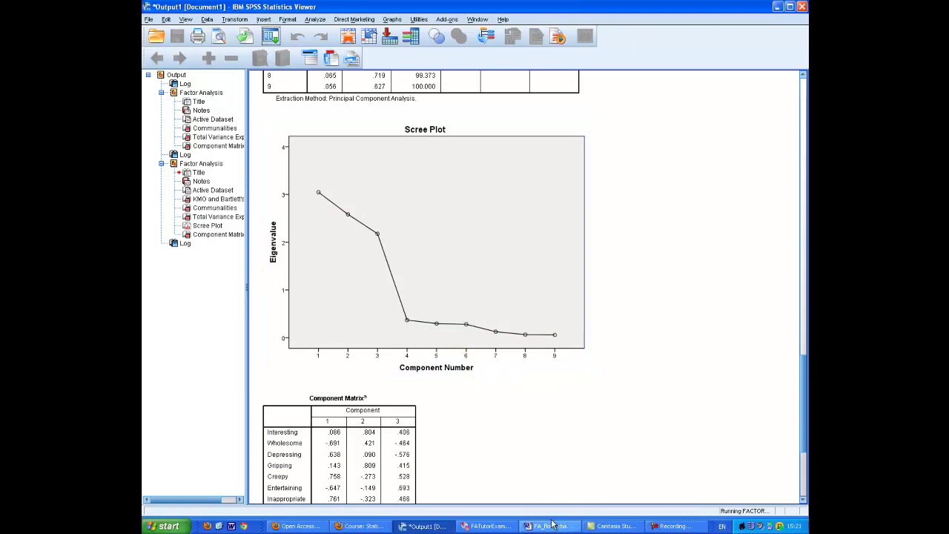
{"action": "key", "text": "alt+Tab"}
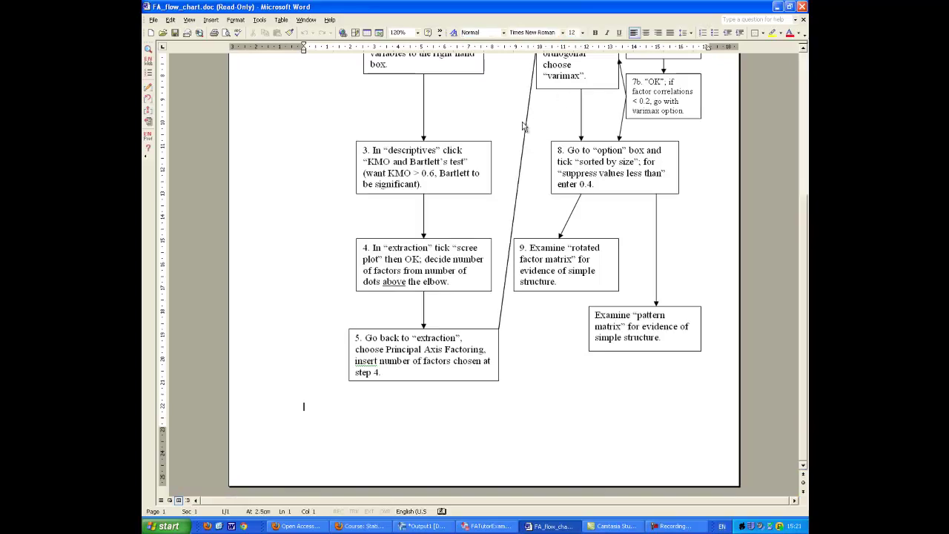
{"action": "scroll", "coordinate": [503, 166], "scroll_direction": "up", "scroll_amount": 6}
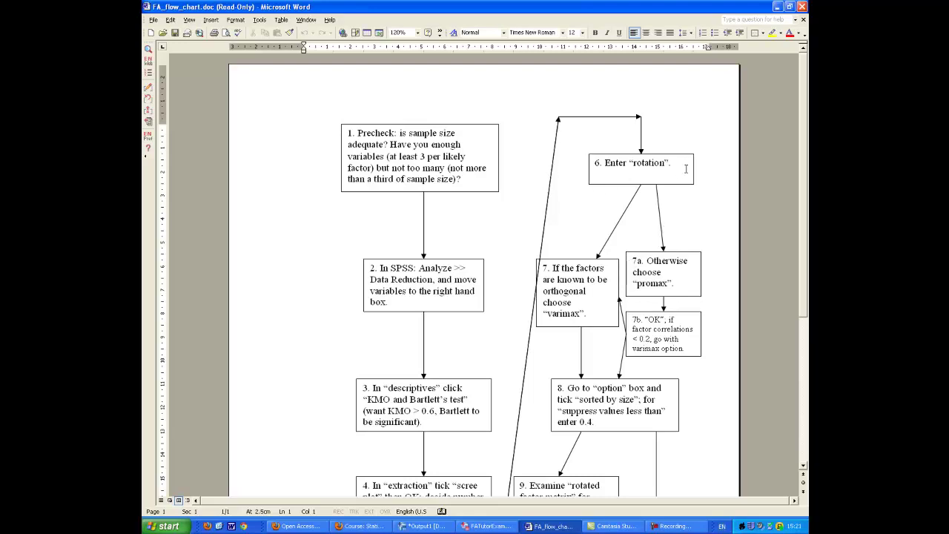
{"action": "scroll", "coordinate": [686, 169], "scroll_direction": "down", "scroll_amount": 1}
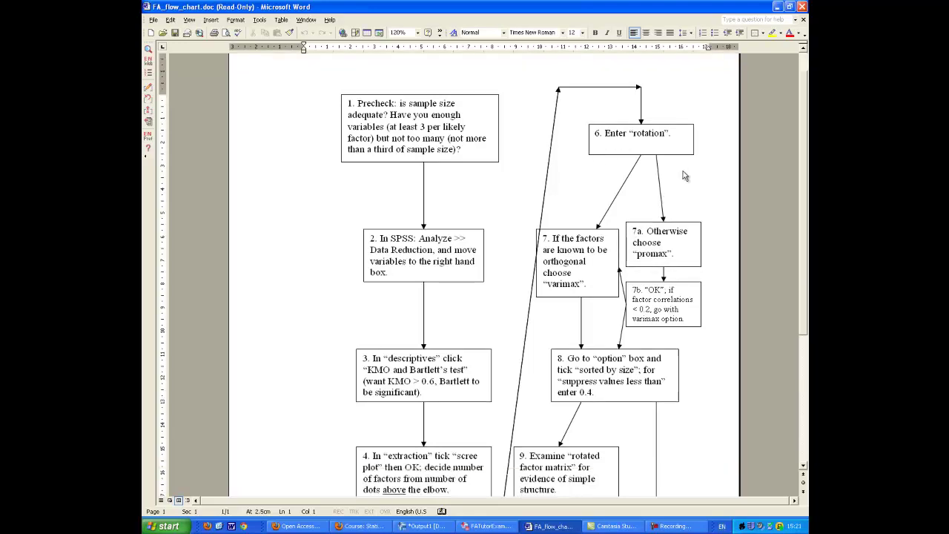
{"action": "left_click", "coordinate": [487, 526]}
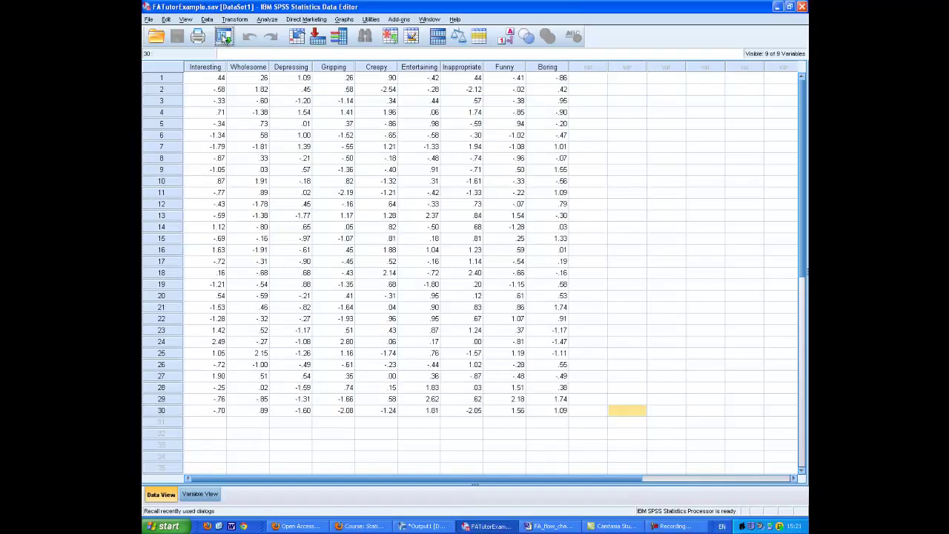
Recall Factor Analysis and open its Rotation settings, checking the Word flow chart along the way.
{"action": "left_click", "coordinate": [225, 36]}
{"action": "left_click", "coordinate": [253, 55]}
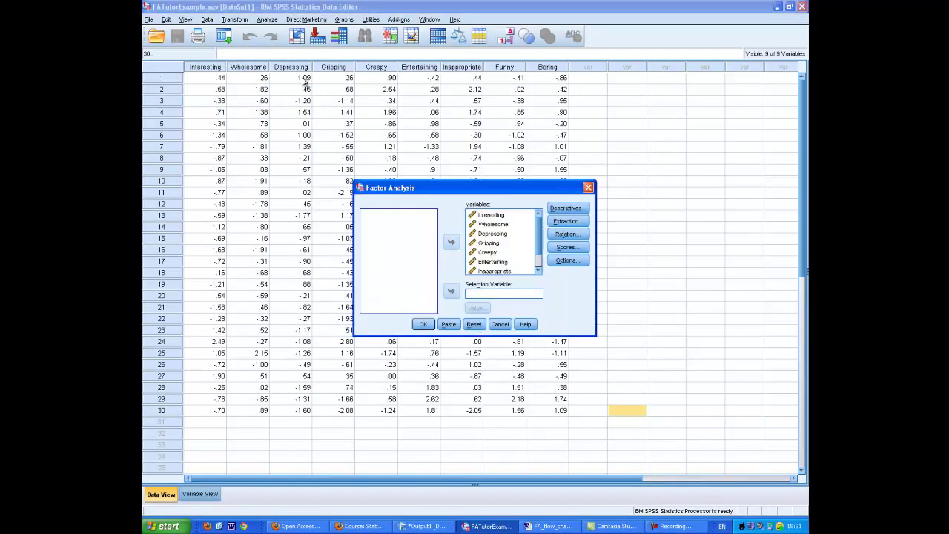
{"action": "left_click", "coordinate": [567, 235]}
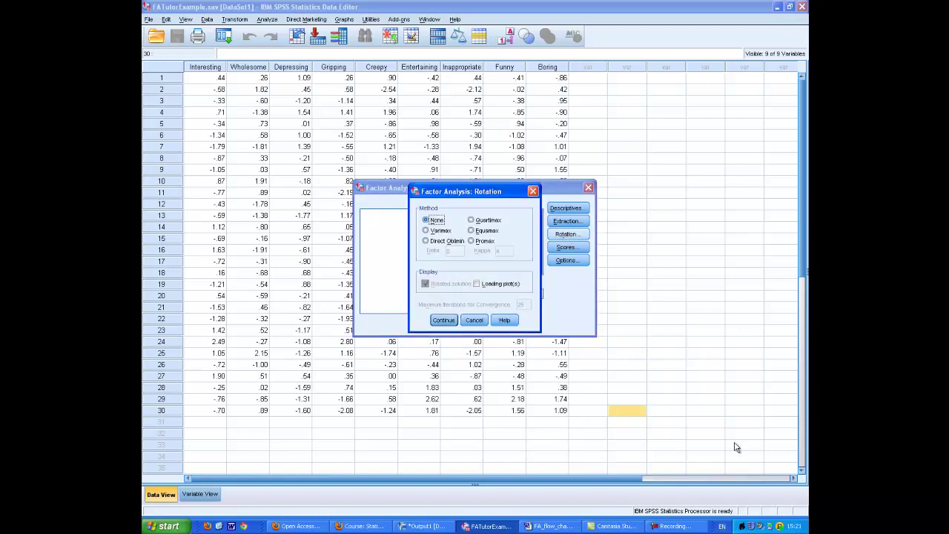
{"action": "left_click", "coordinate": [548, 526]}
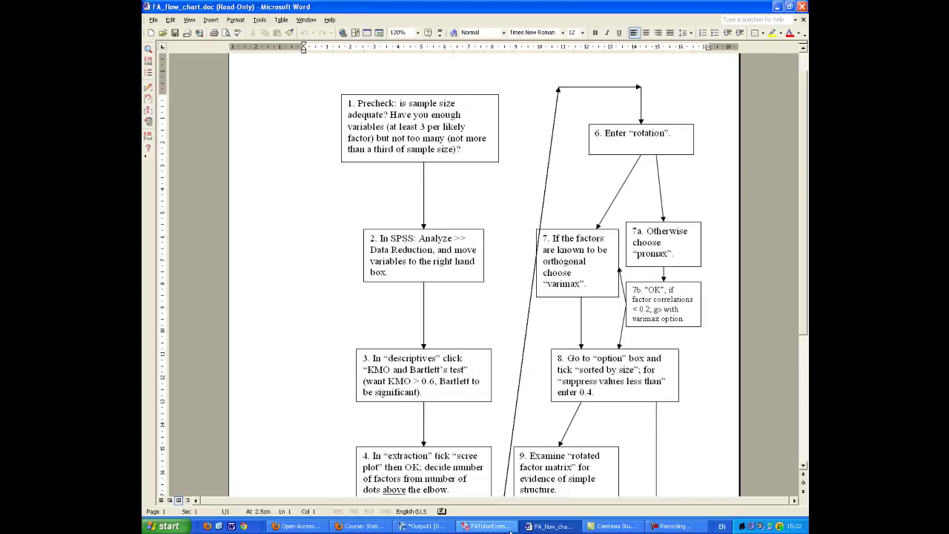
{"action": "left_click", "coordinate": [509, 531]}
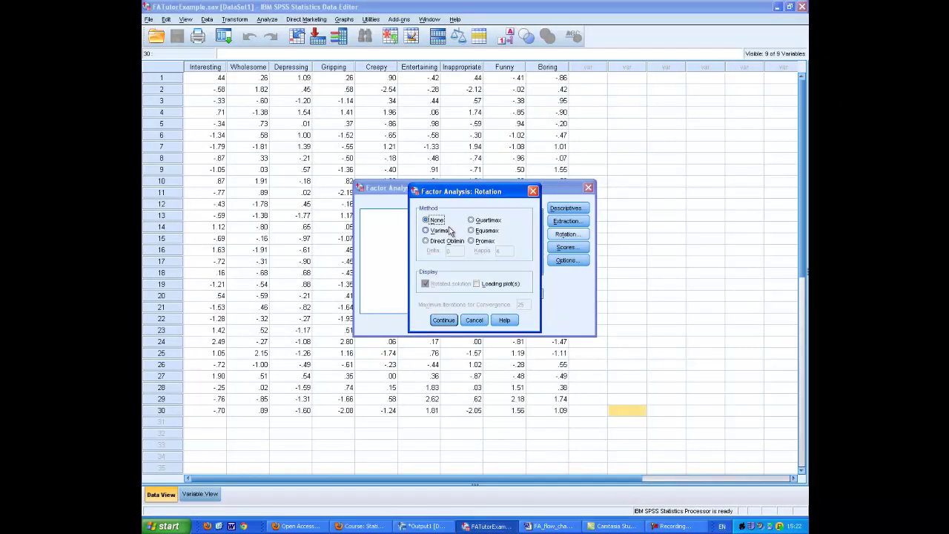
Try Varimax and None, then settle on Promax rotation with kappa 4.
{"action": "left_click", "coordinate": [434, 230]}
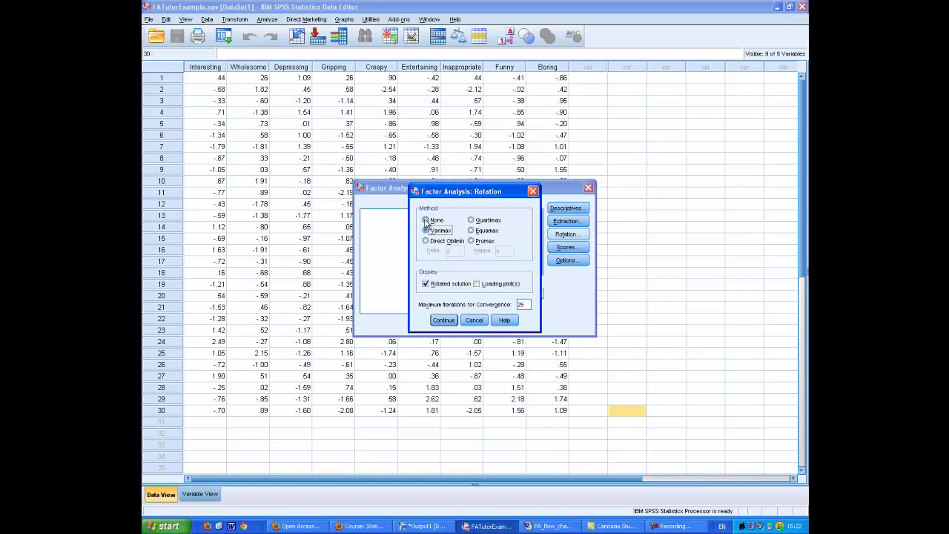
{"action": "left_click", "coordinate": [426, 220]}
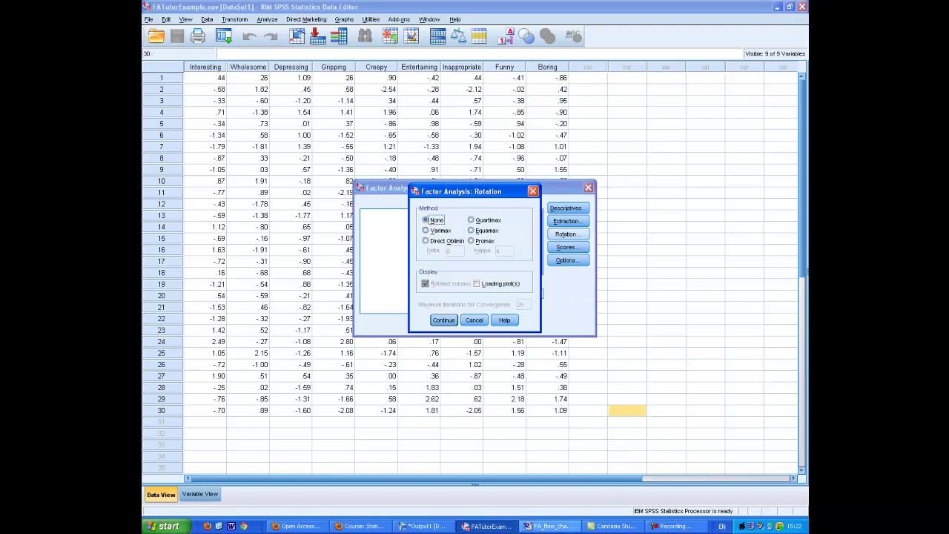
{"action": "left_click", "coordinate": [549, 526]}
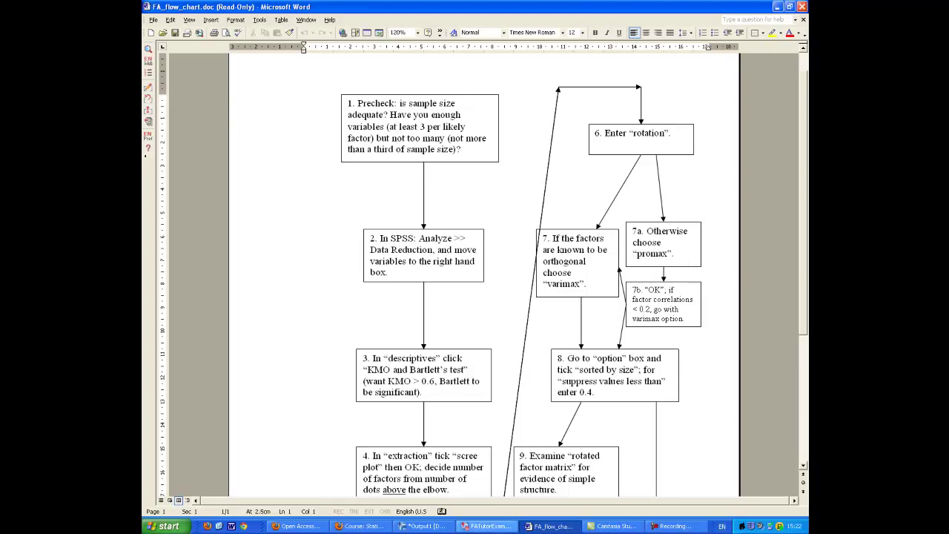
{"action": "left_click", "coordinate": [480, 526]}
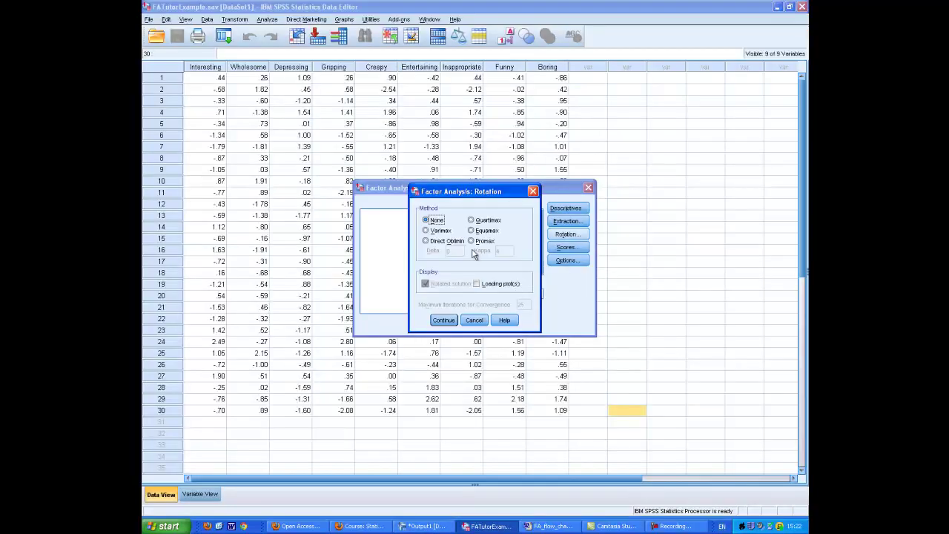
{"action": "left_click", "coordinate": [472, 242]}
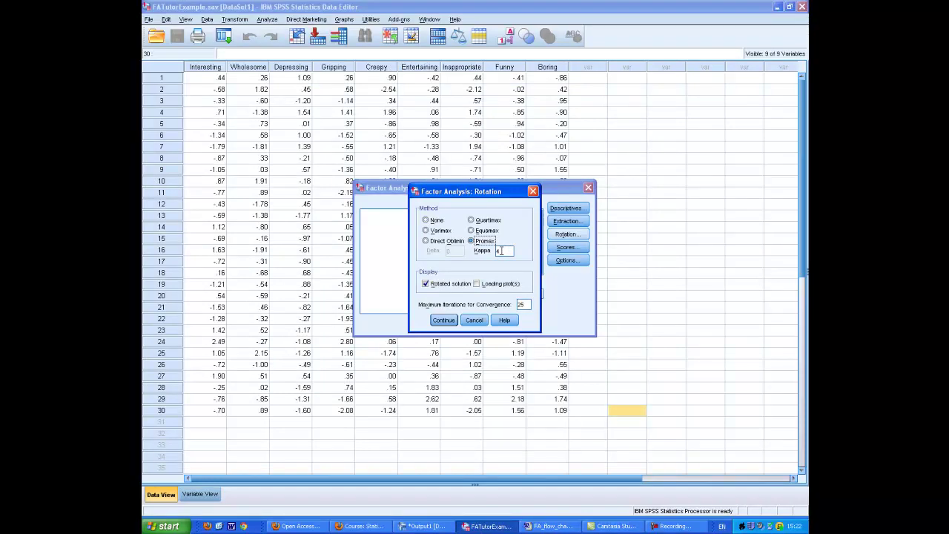
{"action": "left_click", "coordinate": [444, 322]}
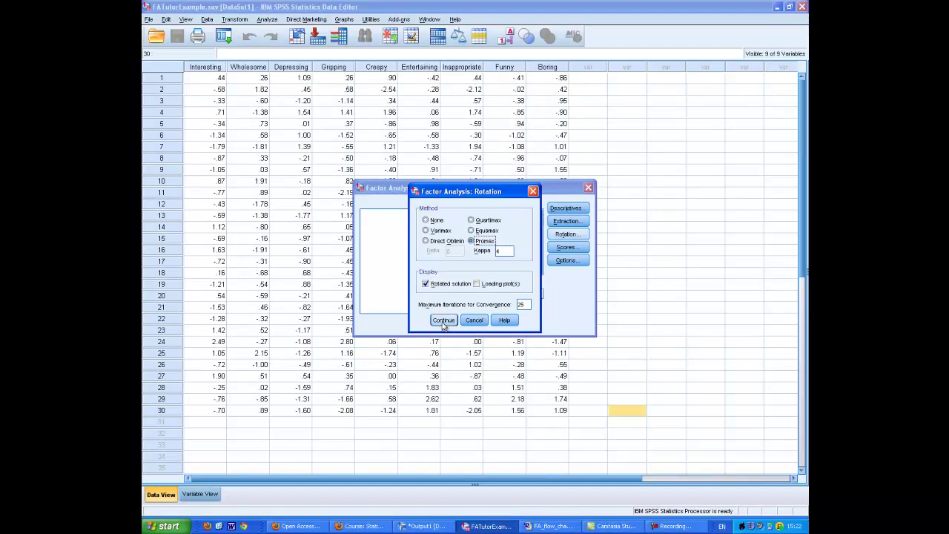
{"action": "left_click", "coordinate": [552, 526]}
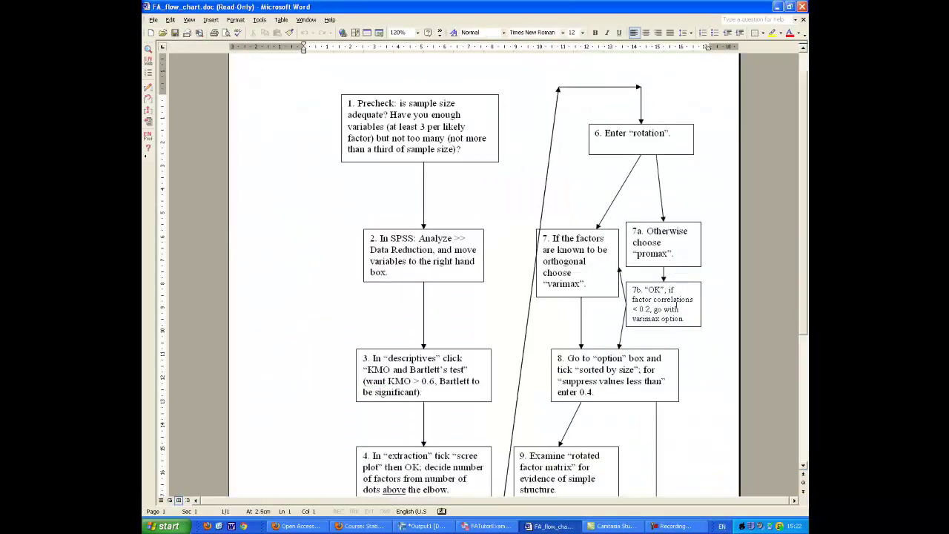
Run the Promax analysis (factor correlations -.145, -.086, -.013), then highlight flow chart step 7 on choosing varimax.
{"action": "left_click", "coordinate": [508, 529]}
{"action": "left_click", "coordinate": [427, 326]}
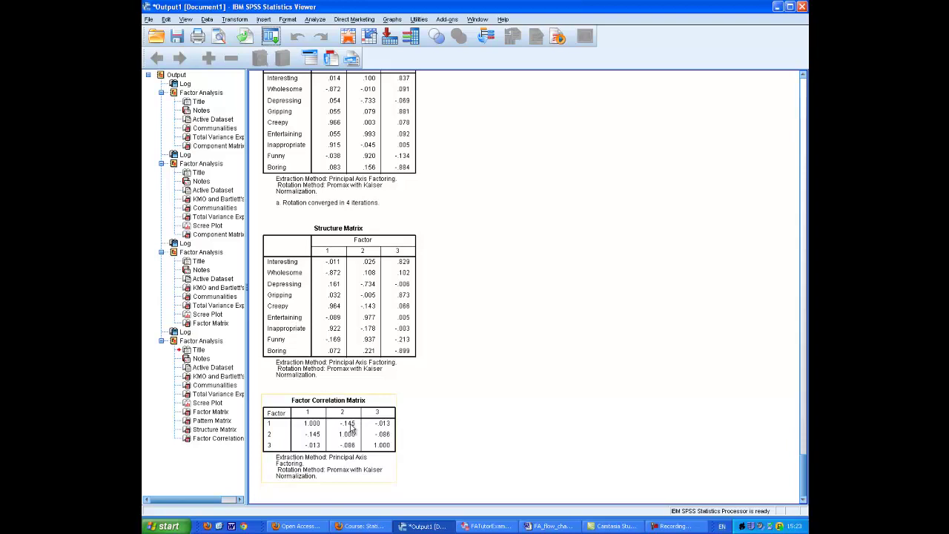
{"action": "left_click", "coordinate": [548, 525]}
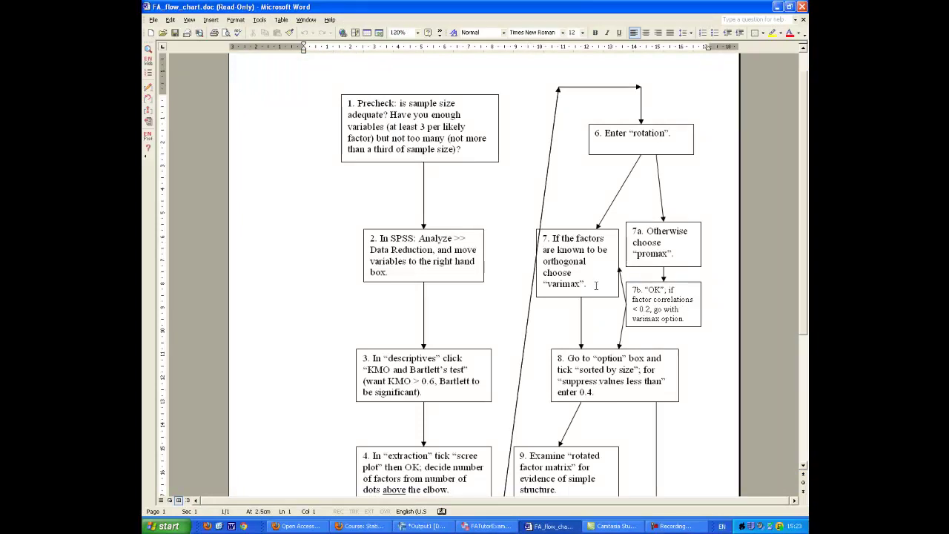
{"action": "left_click", "coordinate": [595, 286]}
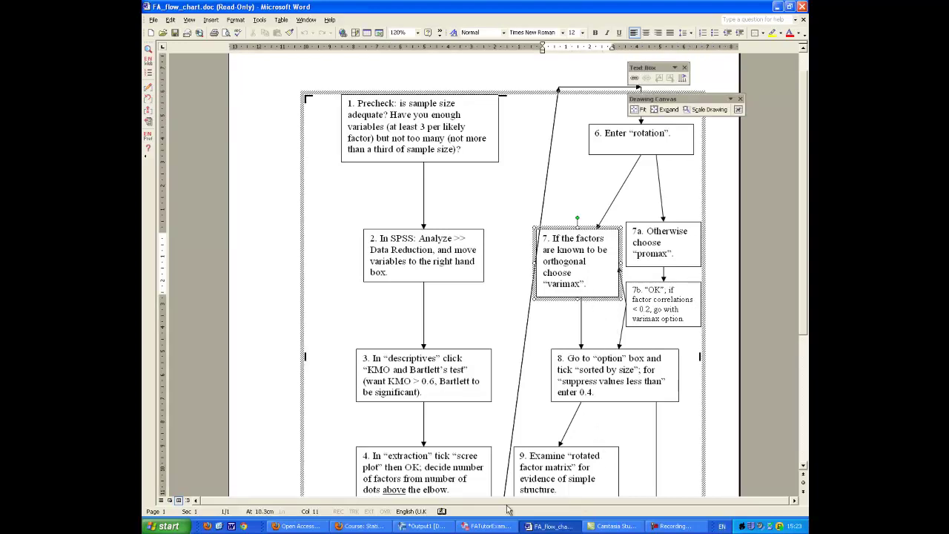
Recall Factor Analysis and rerun it with Varimax rotation instead of Promax.
{"action": "left_click", "coordinate": [488, 525]}
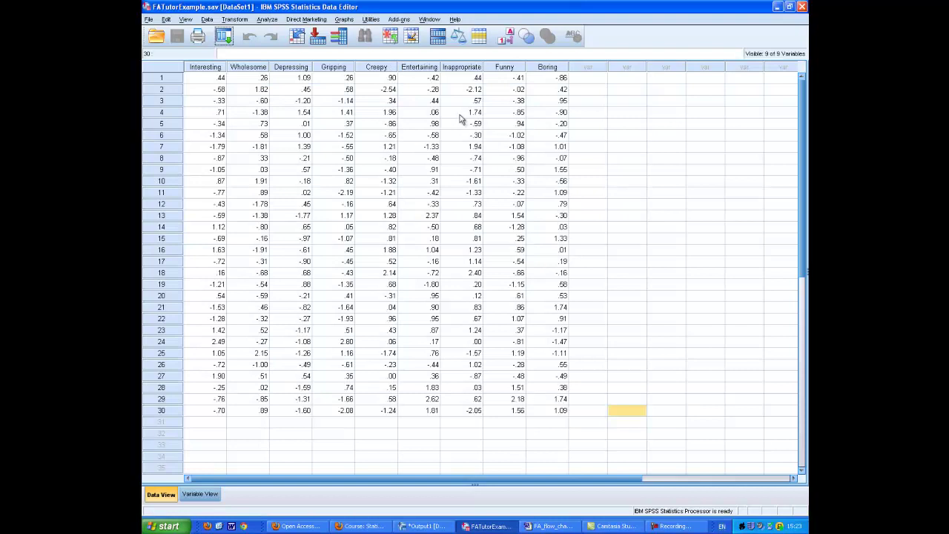
{"action": "left_click", "coordinate": [222, 35]}
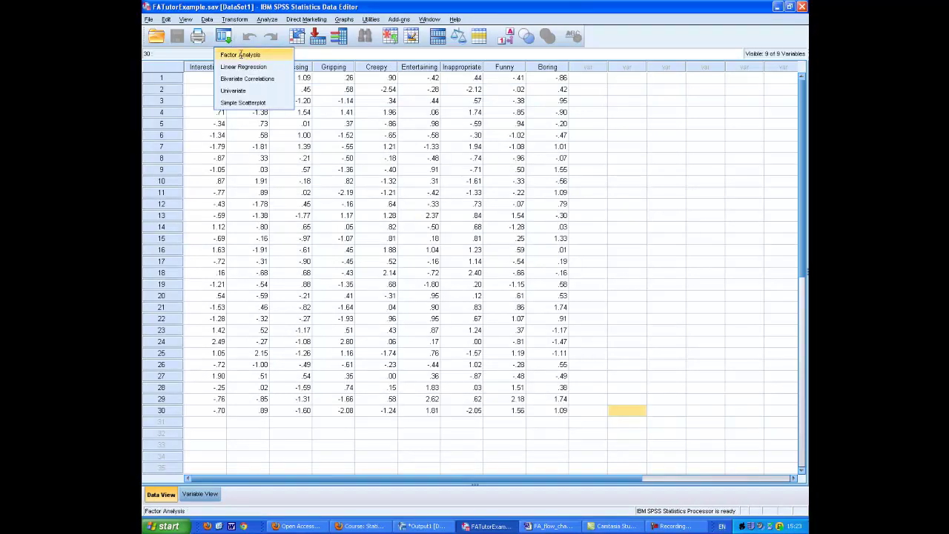
{"action": "left_click", "coordinate": [237, 51]}
{"action": "left_click", "coordinate": [565, 234]}
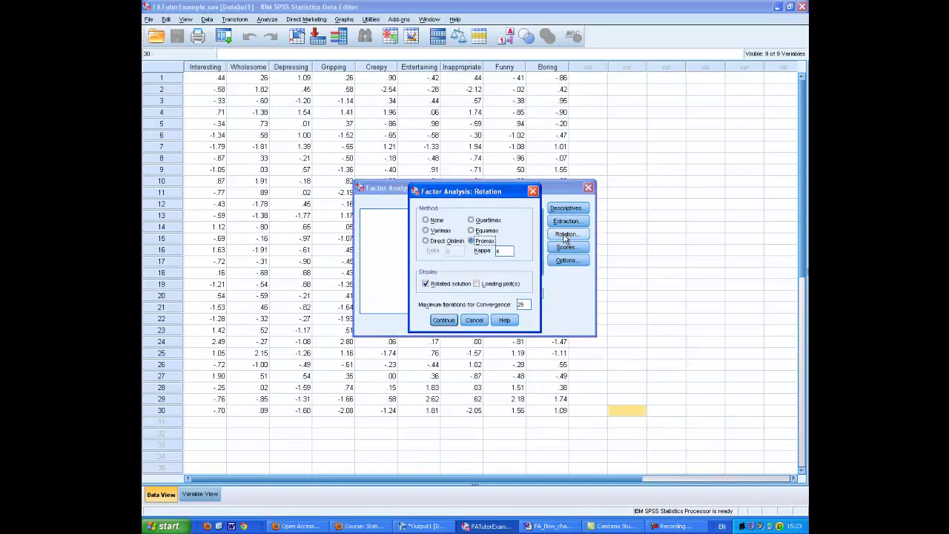
{"action": "left_click", "coordinate": [426, 230]}
{"action": "left_click", "coordinate": [443, 321]}
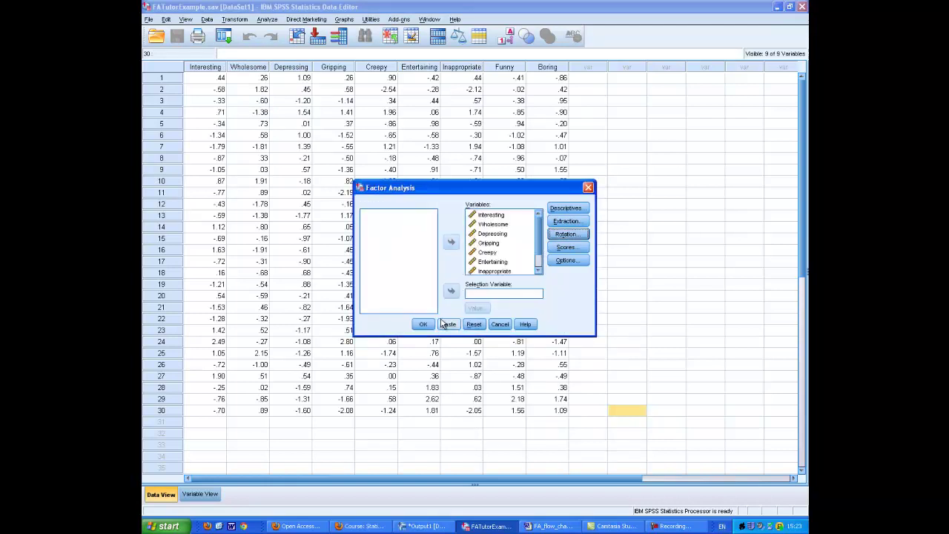
{"action": "left_click", "coordinate": [423, 324]}
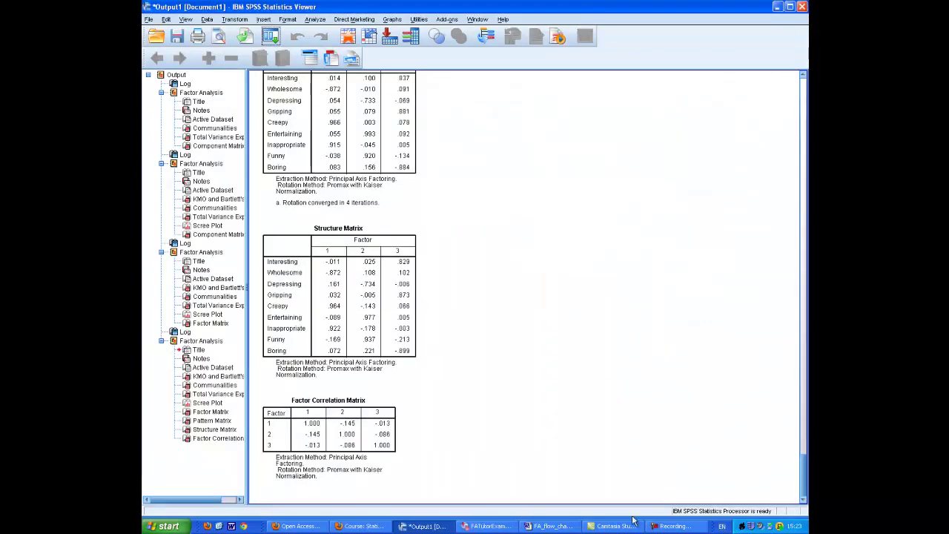
Mark flow chart step 8 on display options in Word, then return to the data editor.
{"action": "left_click", "coordinate": [552, 526]}
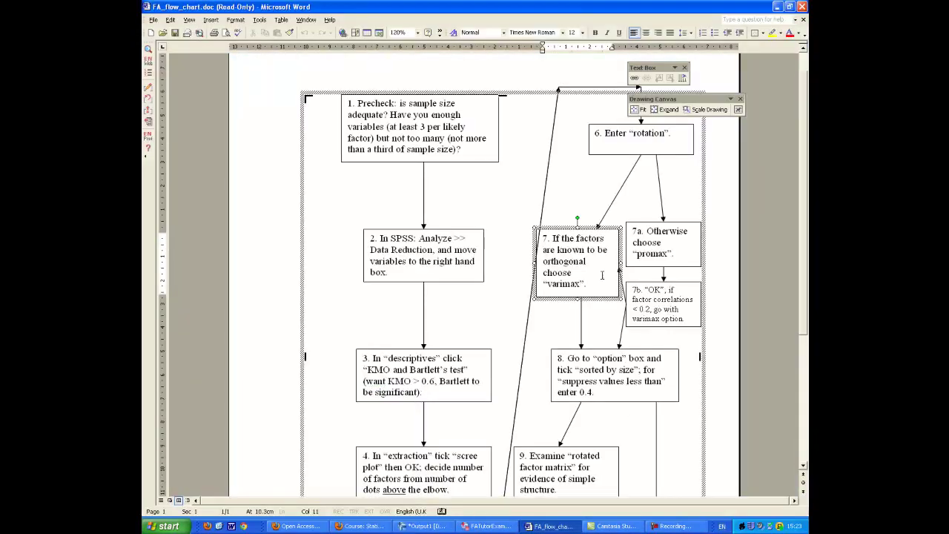
{"action": "left_click", "coordinate": [664, 359]}
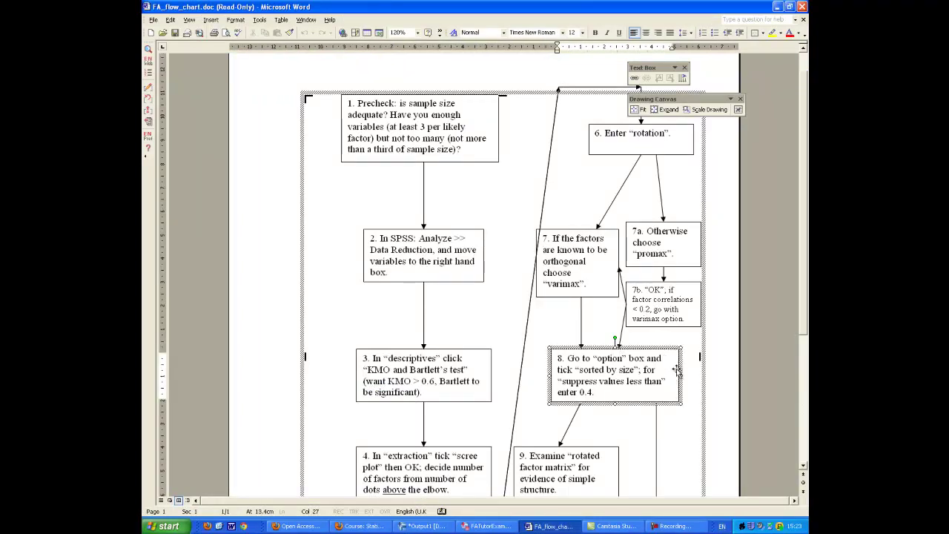
{"action": "scroll", "coordinate": [671, 367], "scroll_direction": "down", "scroll_amount": 2}
{"action": "scroll", "coordinate": [677, 371], "scroll_direction": "down", "scroll_amount": 1}
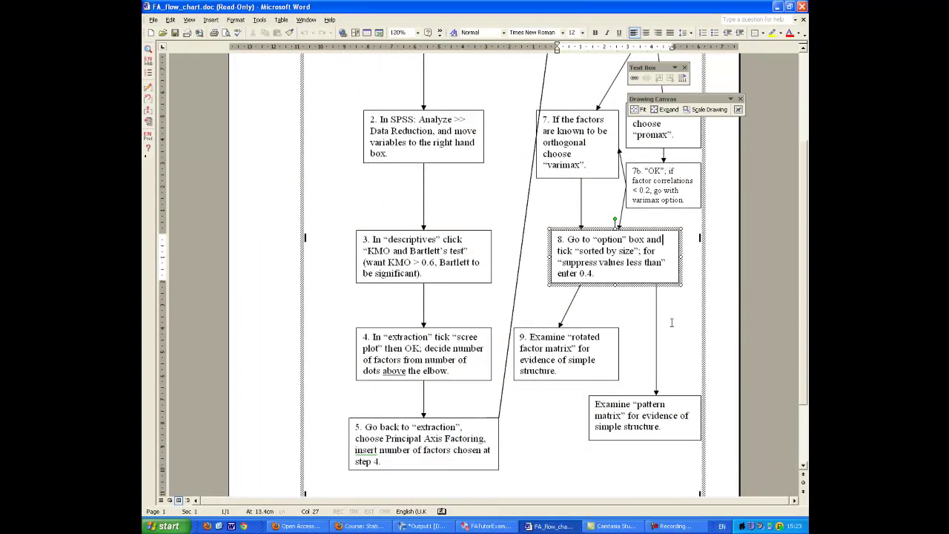
{"action": "left_click", "coordinate": [487, 527]}
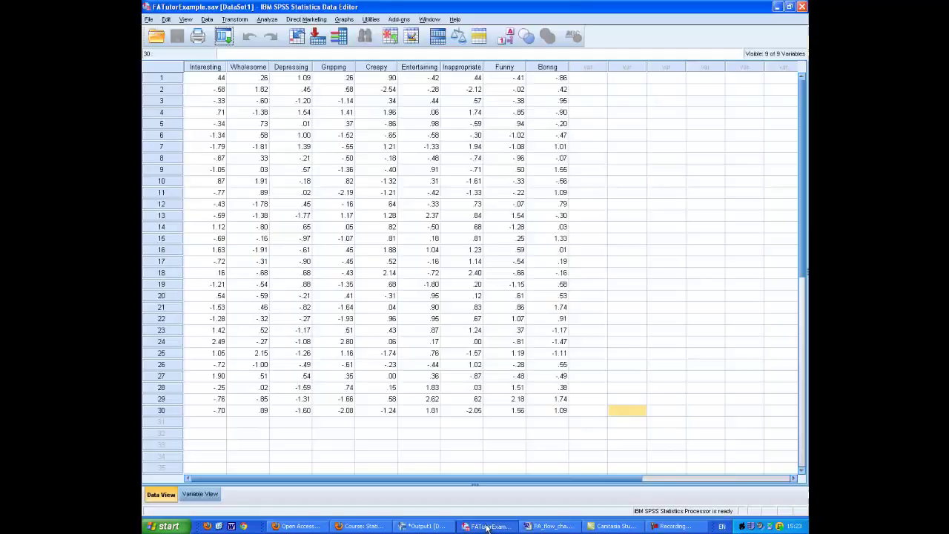
Recall Factor Analysis and set loadings sorted by size, suppressing coefficients below 0.4.
{"action": "left_click", "coordinate": [225, 37]}
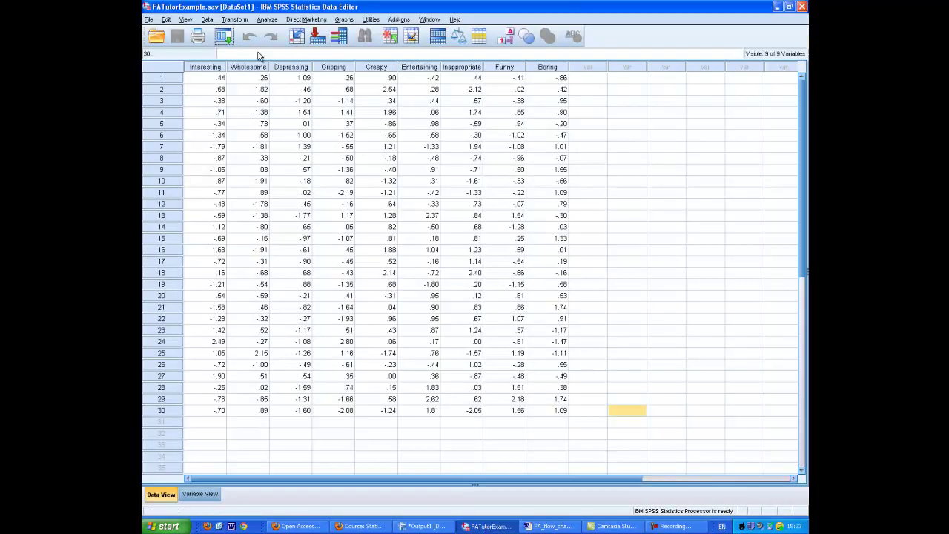
{"action": "left_click", "coordinate": [226, 51]}
{"action": "left_click", "coordinate": [567, 260]}
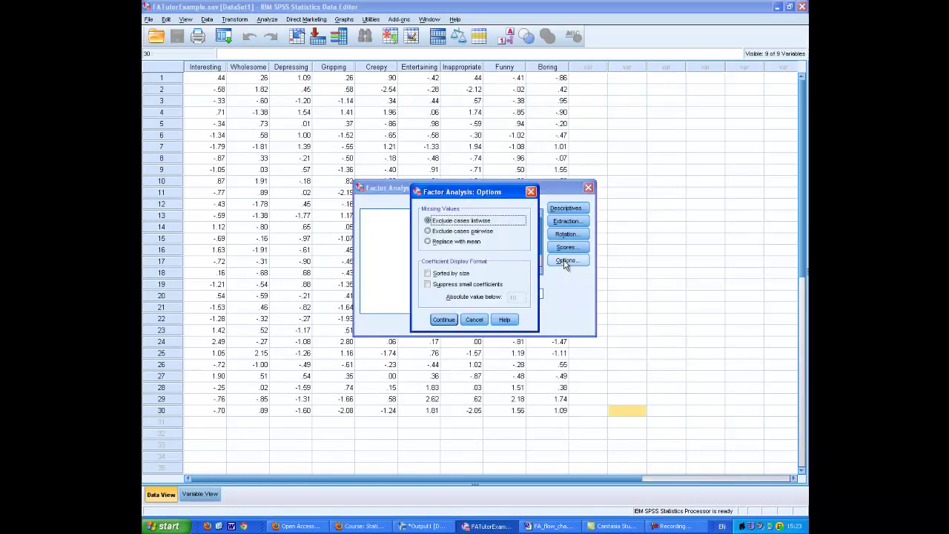
{"action": "left_click", "coordinate": [427, 273]}
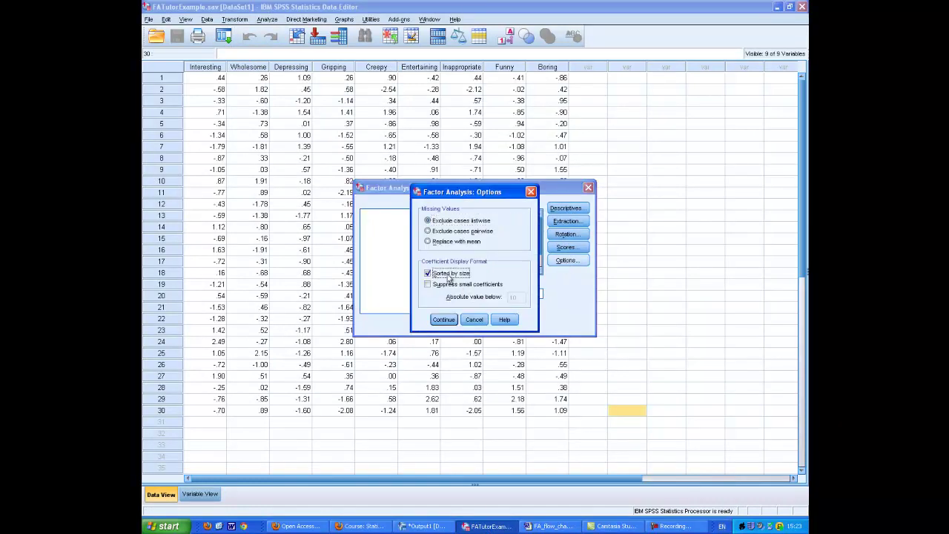
{"action": "left_click", "coordinate": [428, 285]}
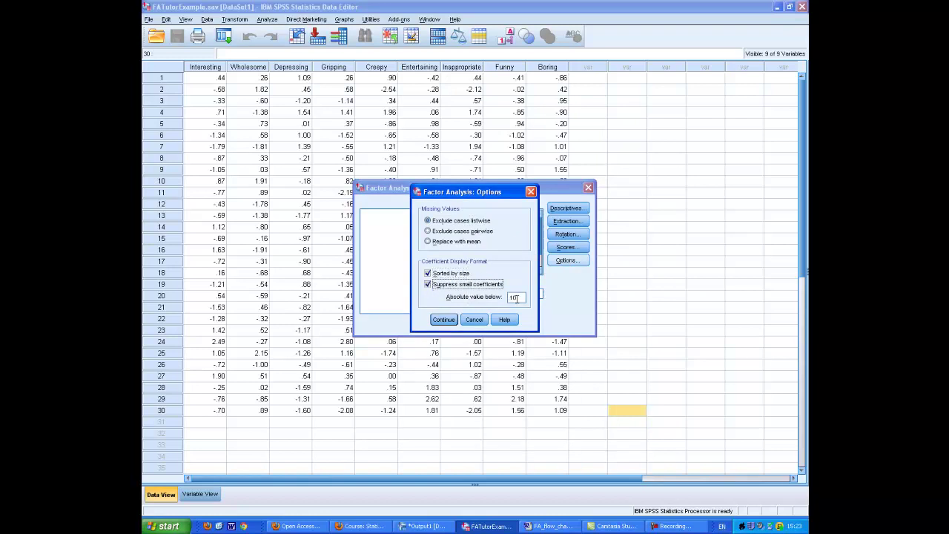
{"action": "double_click", "coordinate": [517, 298]}
{"action": "type", "text": "4"}
{"action": "left_click", "coordinate": [443, 320]}
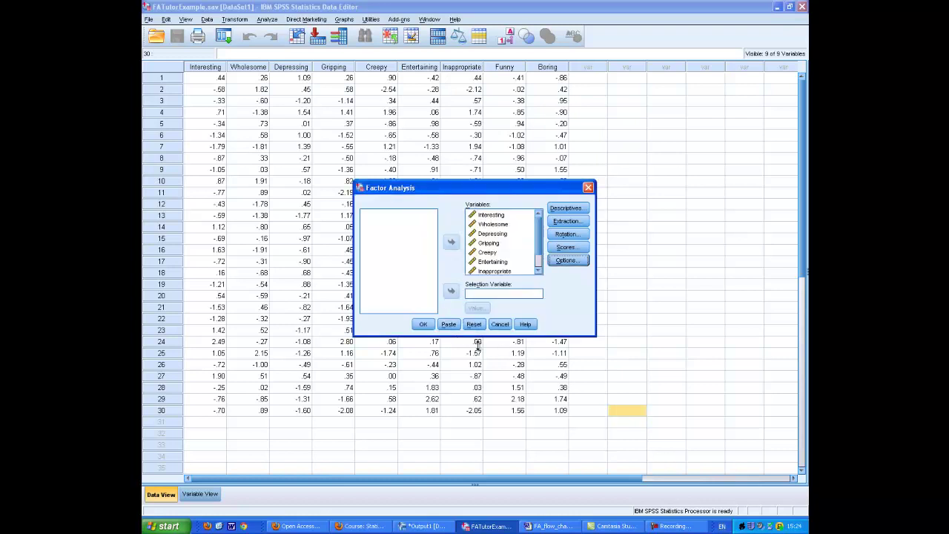
Run the factor analysis and locate the sorted Varimax Rotated Factor Matrix.
{"action": "left_click", "coordinate": [423, 325]}
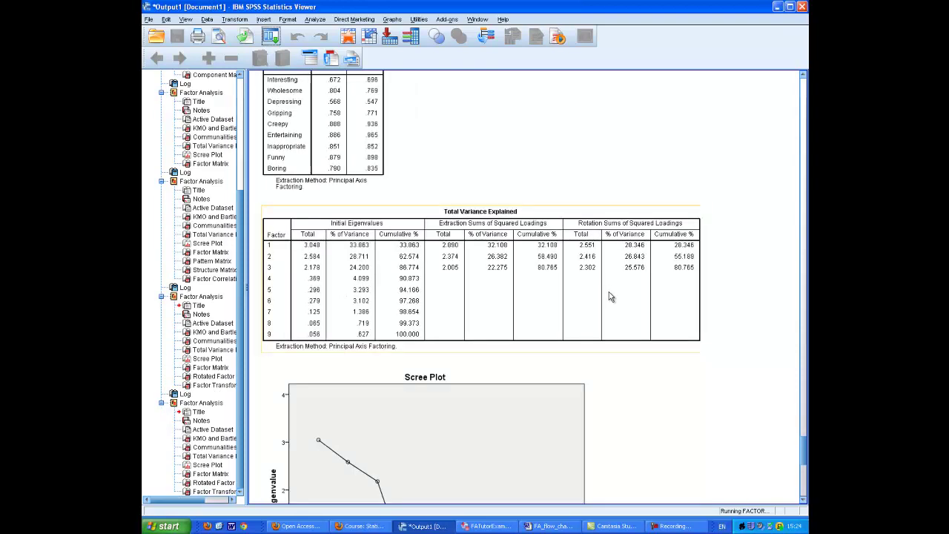
{"action": "scroll", "coordinate": [610, 297], "scroll_direction": "down", "scroll_amount": 3}
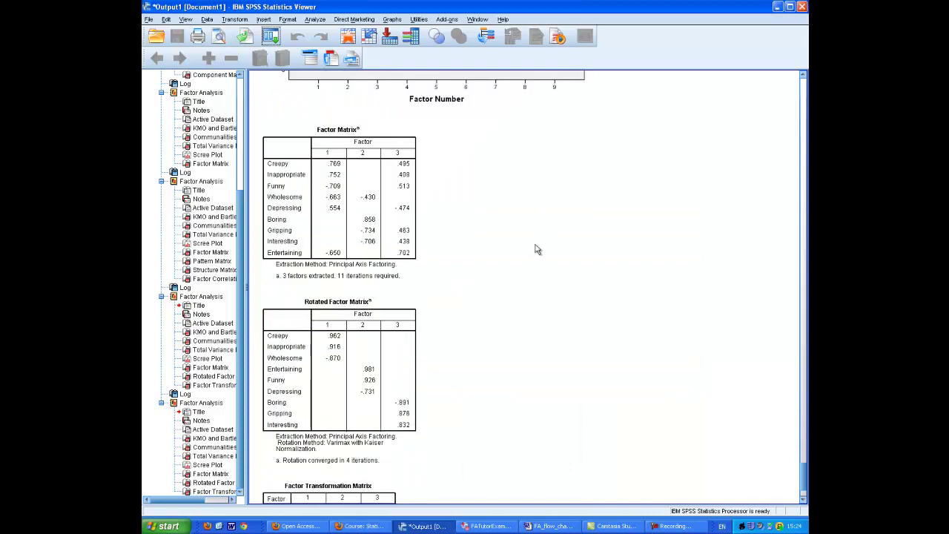
{"action": "scroll", "coordinate": [496, 325], "scroll_direction": "down", "scroll_amount": 2}
{"action": "left_click", "coordinate": [397, 275]}
Switch to the FA_flow_chart document and mark step 9, examining the rotated matrix.
{"action": "left_click", "coordinate": [491, 281]}
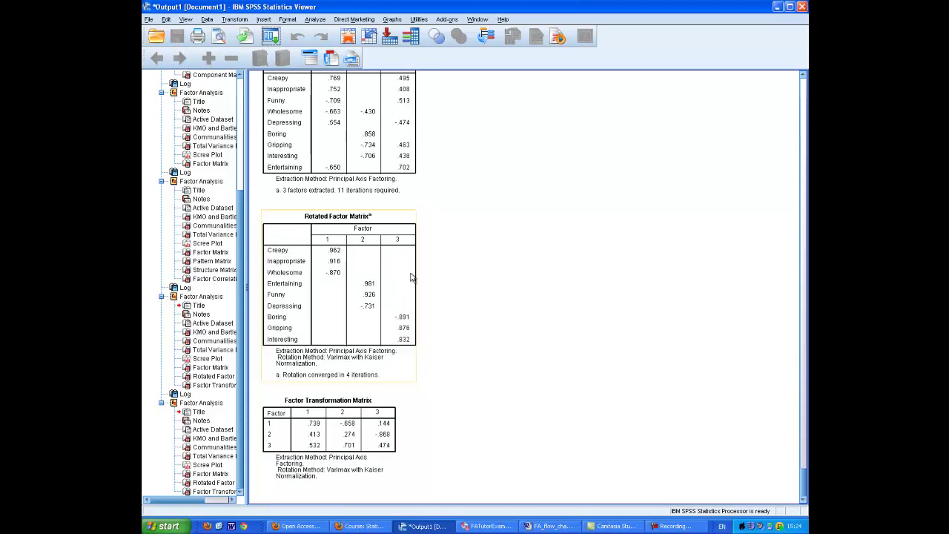
{"action": "left_click", "coordinate": [563, 527]}
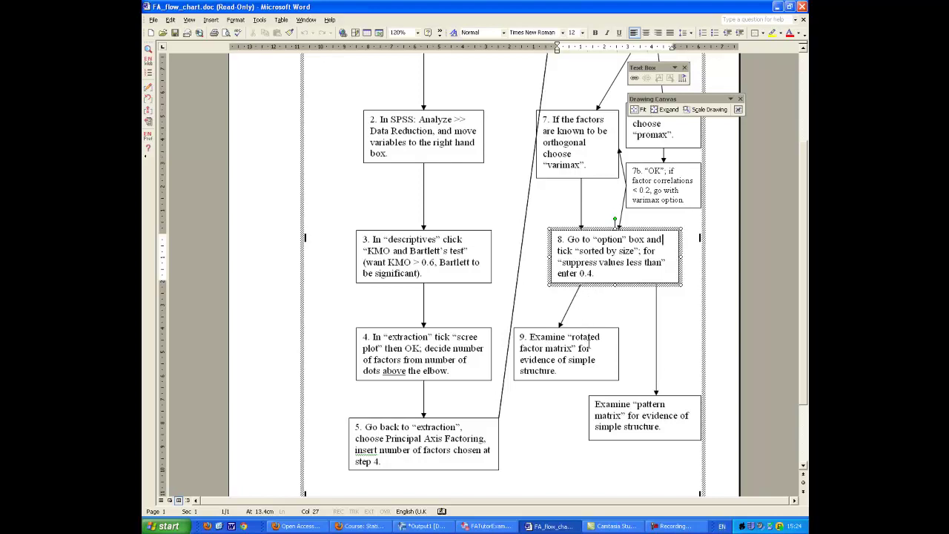
{"action": "left_click", "coordinate": [595, 348]}
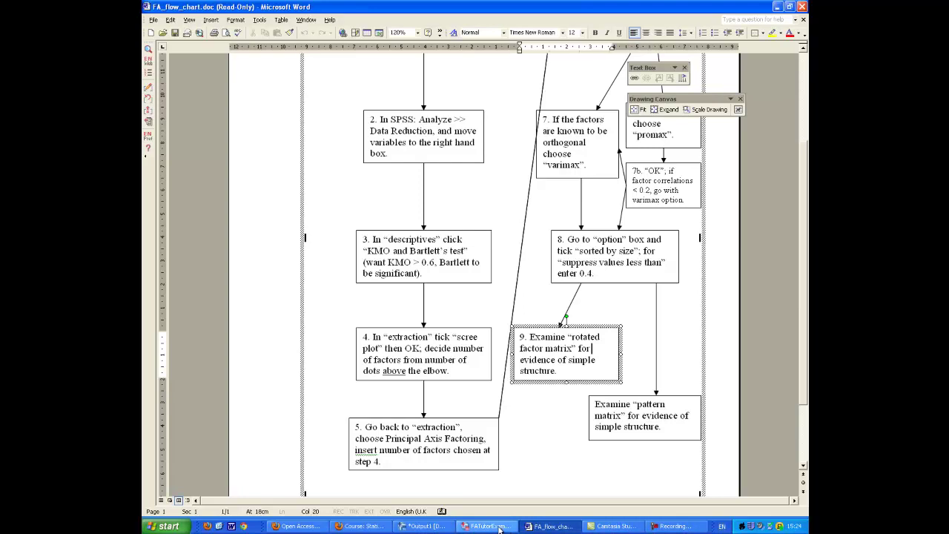
Bring the Output1 window back and scroll up to the earlier matrices.
{"action": "left_click", "coordinate": [437, 528]}
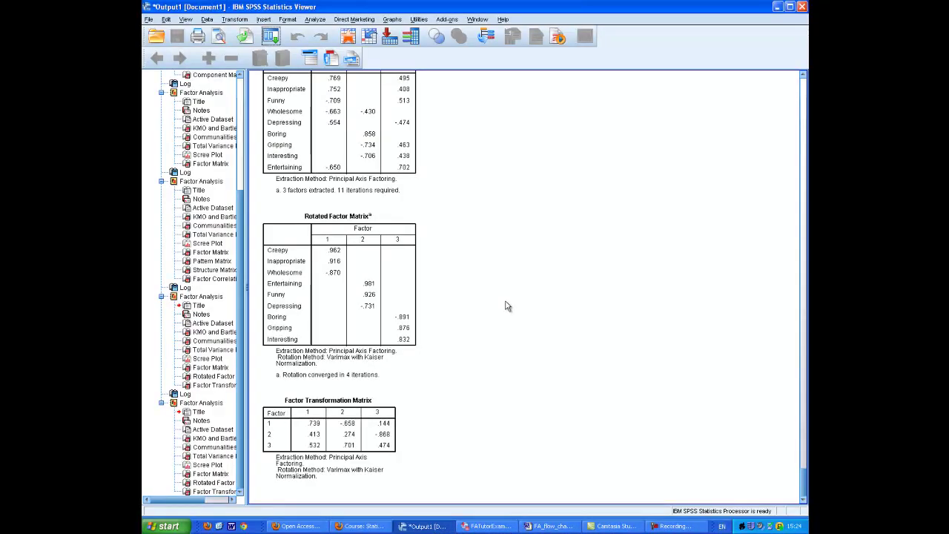
{"action": "scroll", "coordinate": [508, 306], "scroll_direction": "up", "scroll_amount": 1}
{"action": "scroll", "coordinate": [508, 305], "scroll_direction": "up", "scroll_amount": 10}
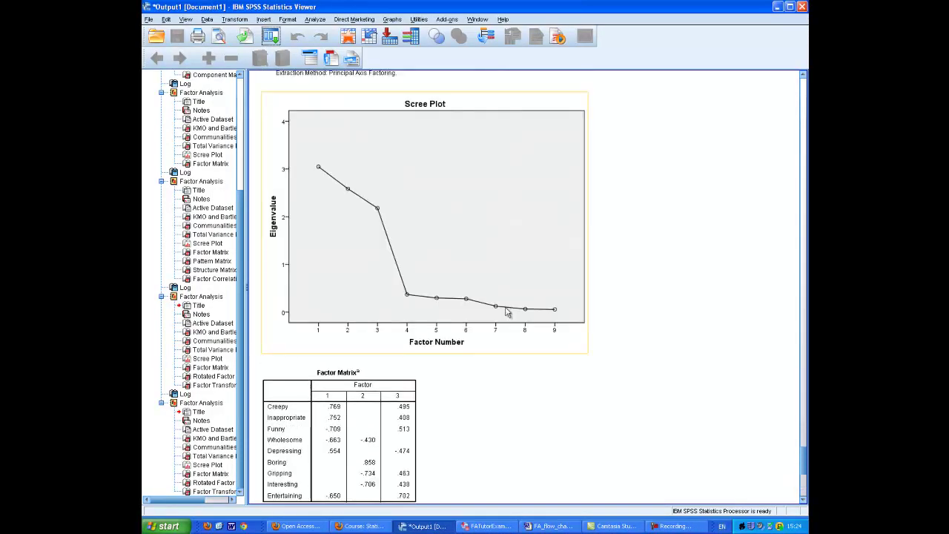
{"action": "scroll", "coordinate": [508, 317], "scroll_direction": "up", "scroll_amount": 5}
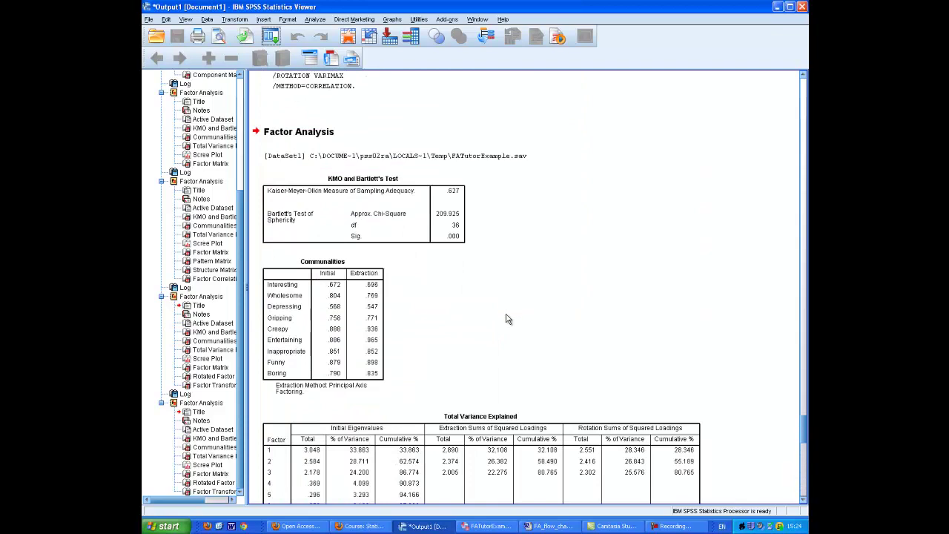
{"action": "scroll", "coordinate": [508, 318], "scroll_direction": "up", "scroll_amount": 15}
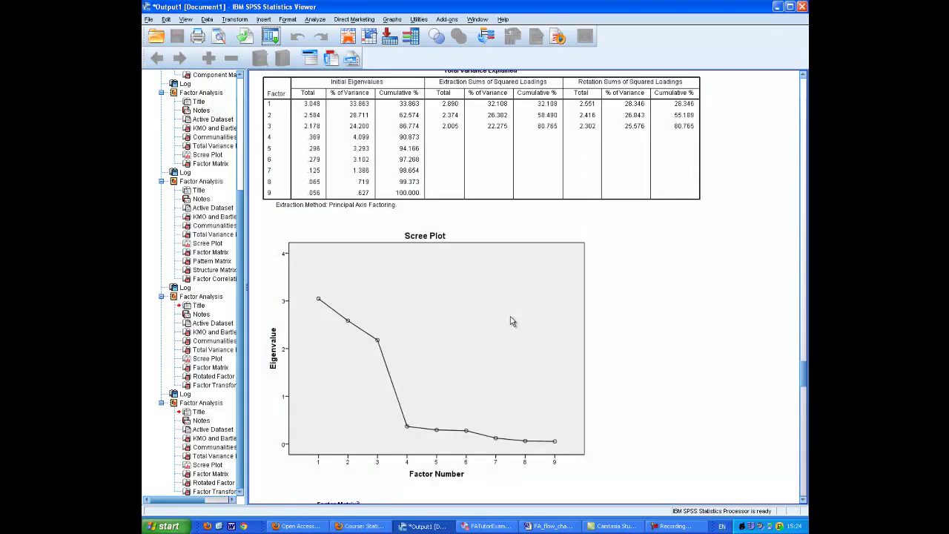
{"action": "scroll", "coordinate": [510, 321], "scroll_direction": "up", "scroll_amount": 7}
{"action": "scroll", "coordinate": [510, 321], "scroll_direction": "up", "scroll_amount": 10}
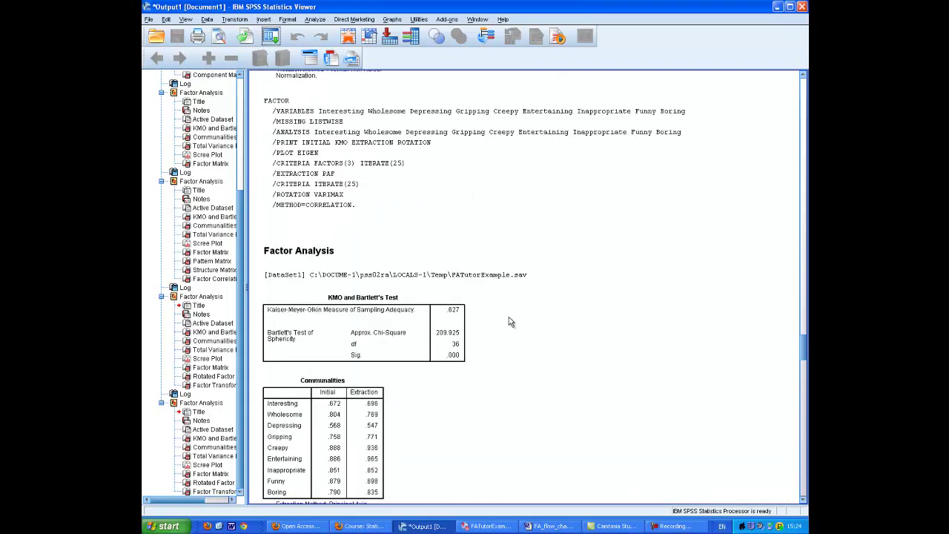
{"action": "scroll", "coordinate": [507, 321], "scroll_direction": "up", "scroll_amount": 4}
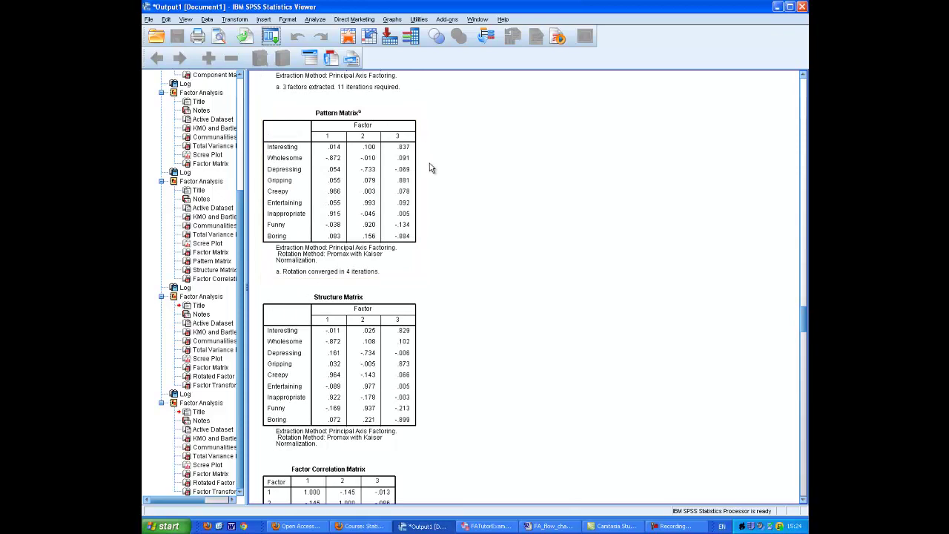
Compare the Structure and Pattern Matrix tables, then return to the Rotated Factor Matrix.
{"action": "left_click", "coordinate": [405, 318]}
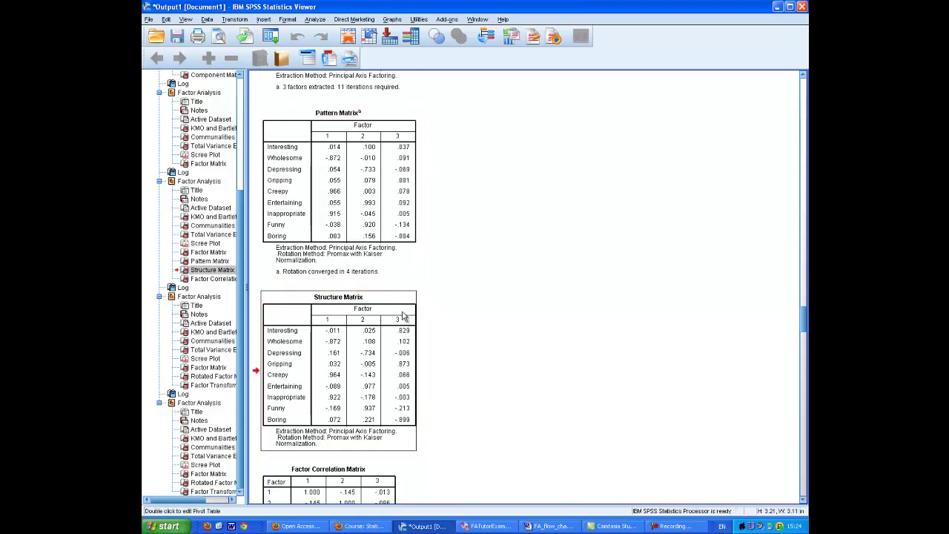
{"action": "left_click", "coordinate": [388, 123]}
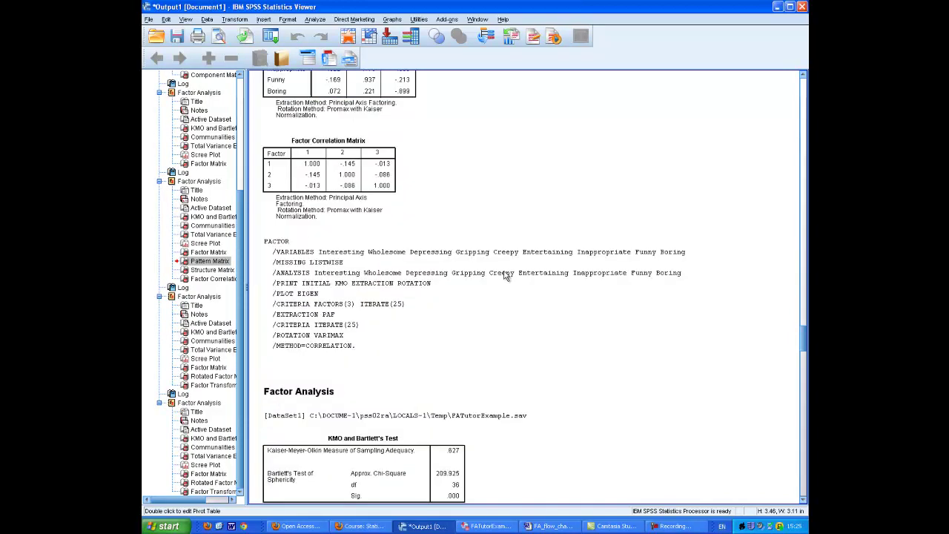
{"action": "scroll", "coordinate": [509, 291], "scroll_direction": "down", "scroll_amount": 10}
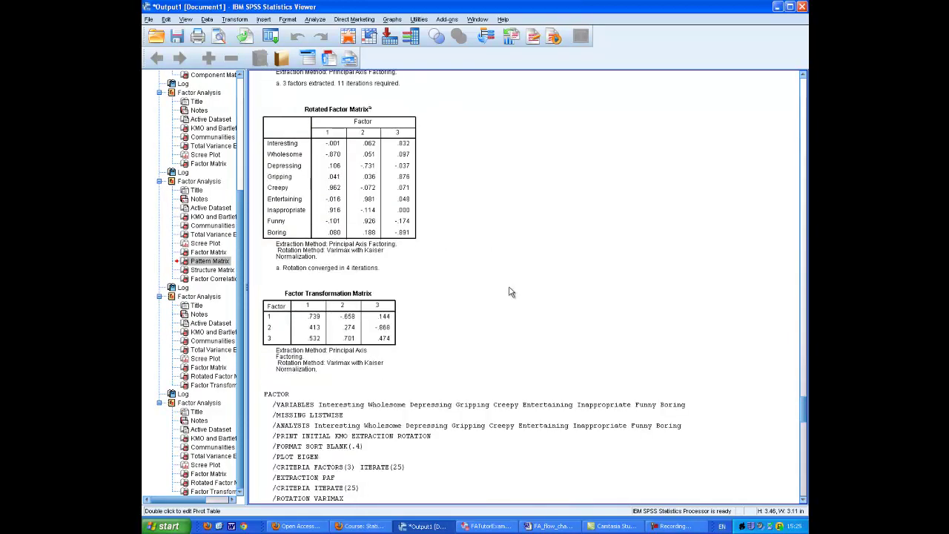
{"action": "scroll", "coordinate": [463, 215], "scroll_direction": "down", "scroll_amount": 10}
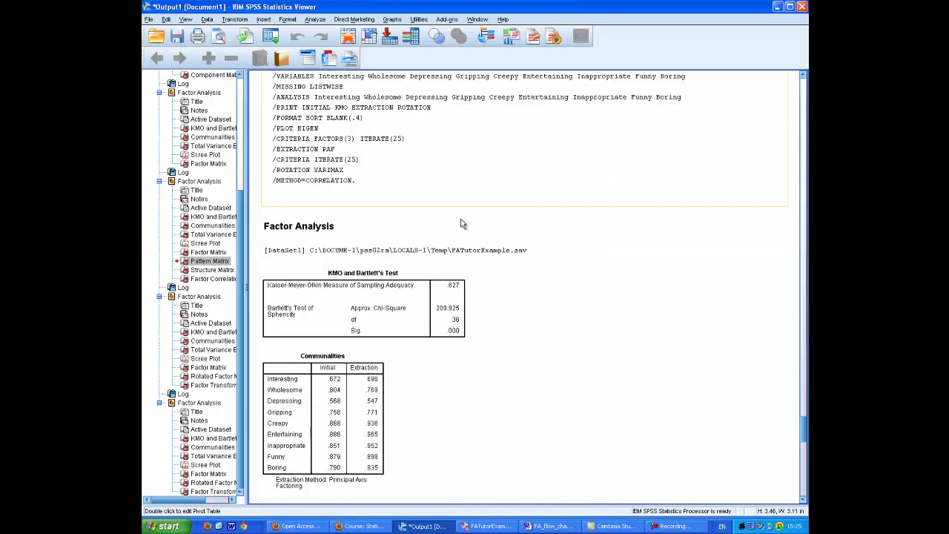
{"action": "scroll", "coordinate": [460, 230], "scroll_direction": "down", "scroll_amount": 5}
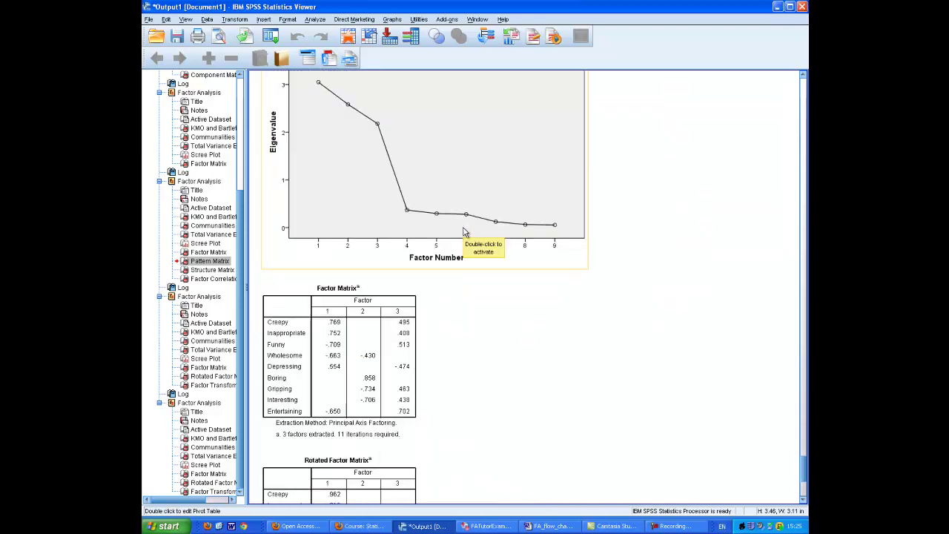
{"action": "scroll", "coordinate": [467, 236], "scroll_direction": "down", "scroll_amount": 3}
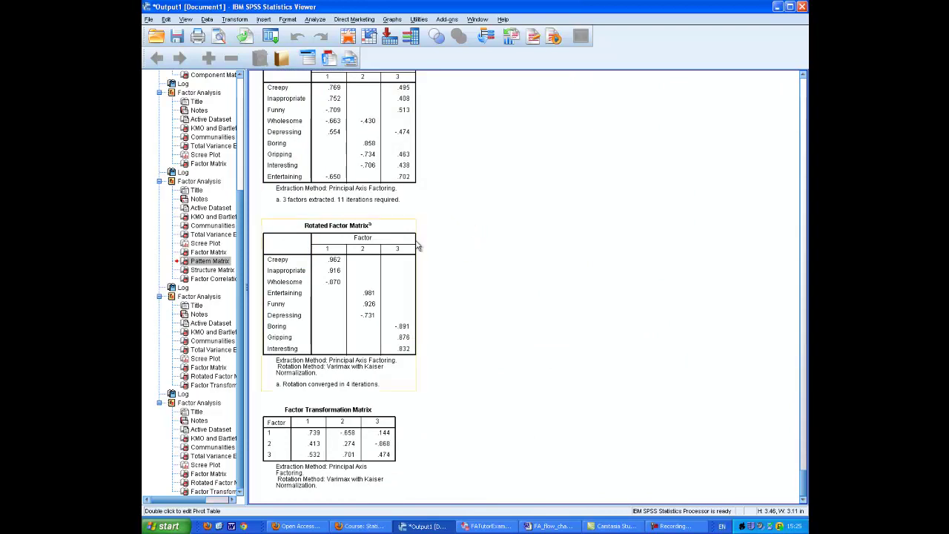
{"action": "scroll", "coordinate": [475, 254], "scroll_direction": "down", "scroll_amount": 1}
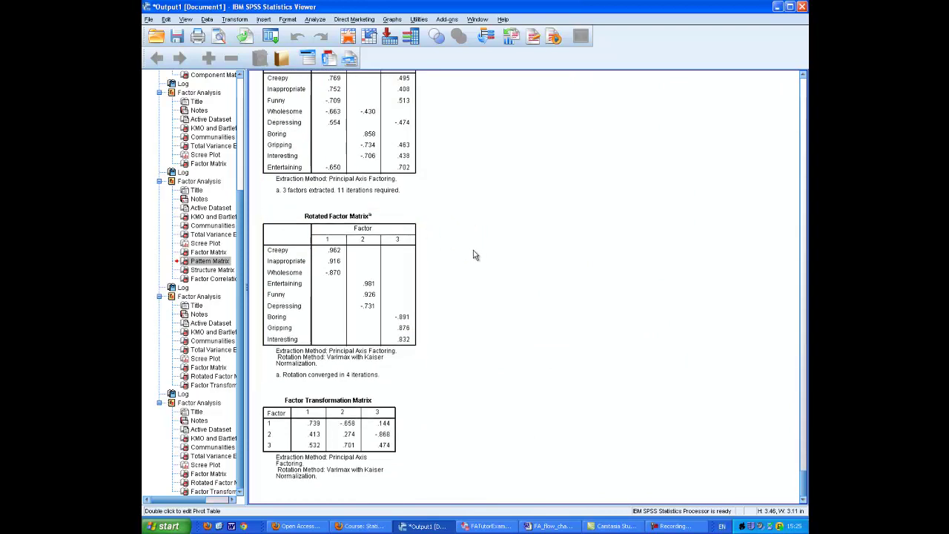